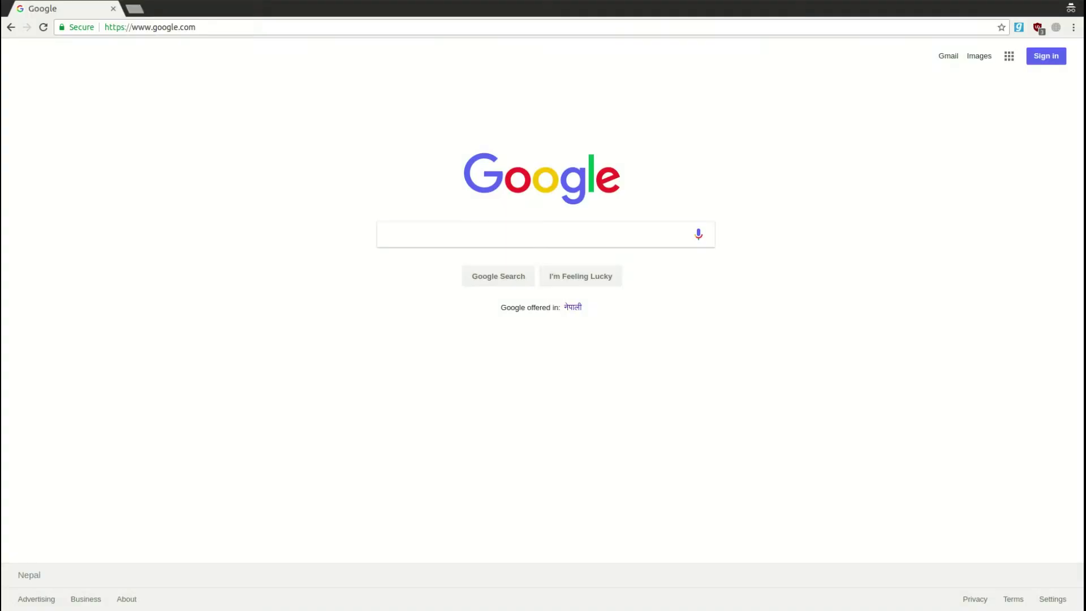
Go to tripadvisor.com and open its Restaurants page for New York City.
{"action": "left_click", "coordinate": [386, 234]}
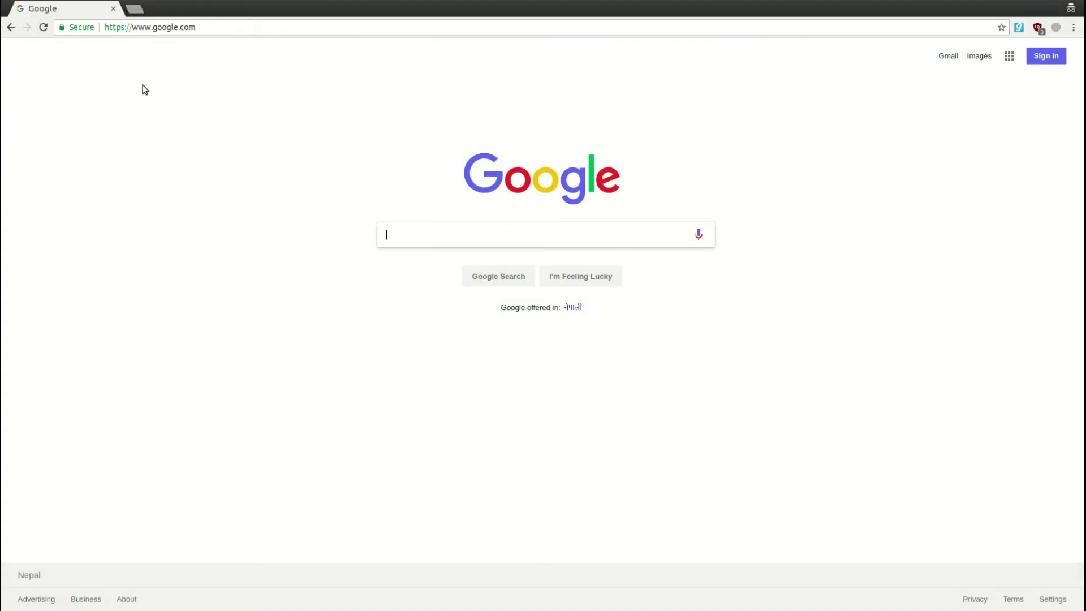
{"action": "left_click", "coordinate": [152, 26]}
{"action": "type", "text": "trip"}
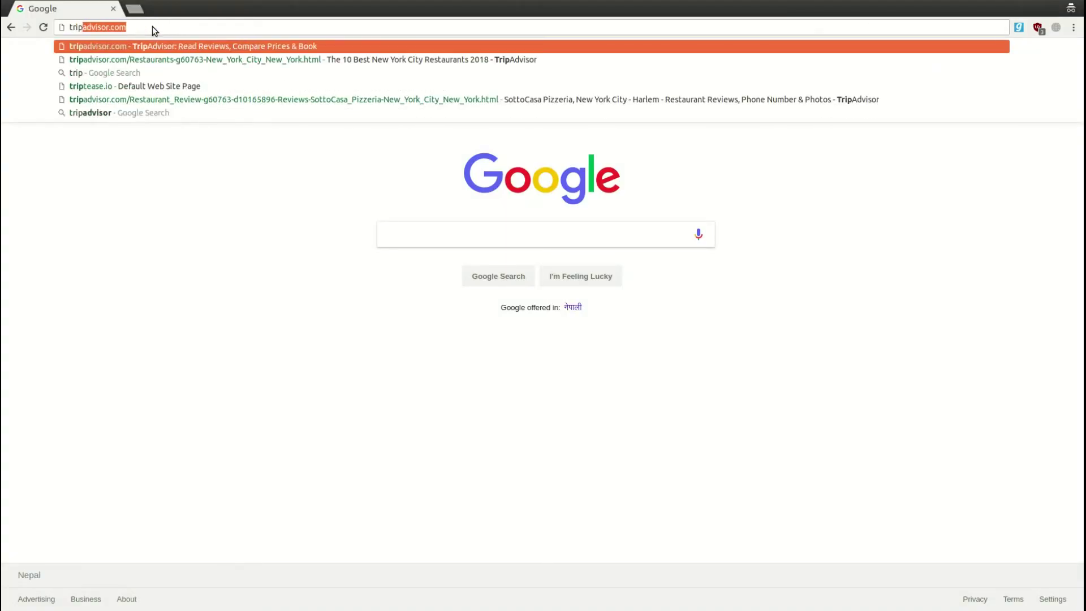
{"action": "key", "text": "Return"}
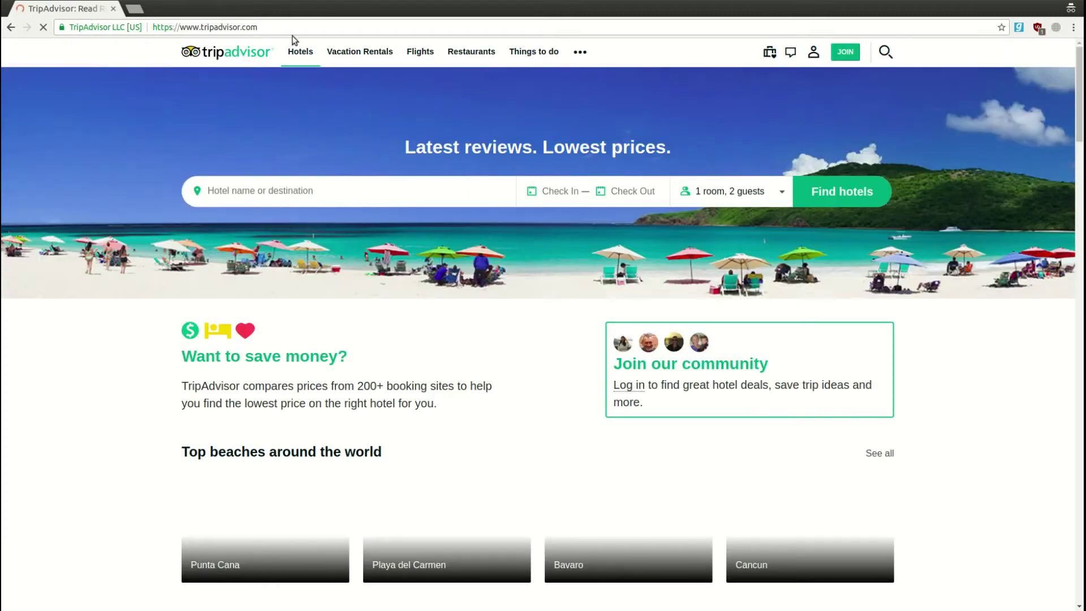
{"action": "left_click", "coordinate": [471, 51]}
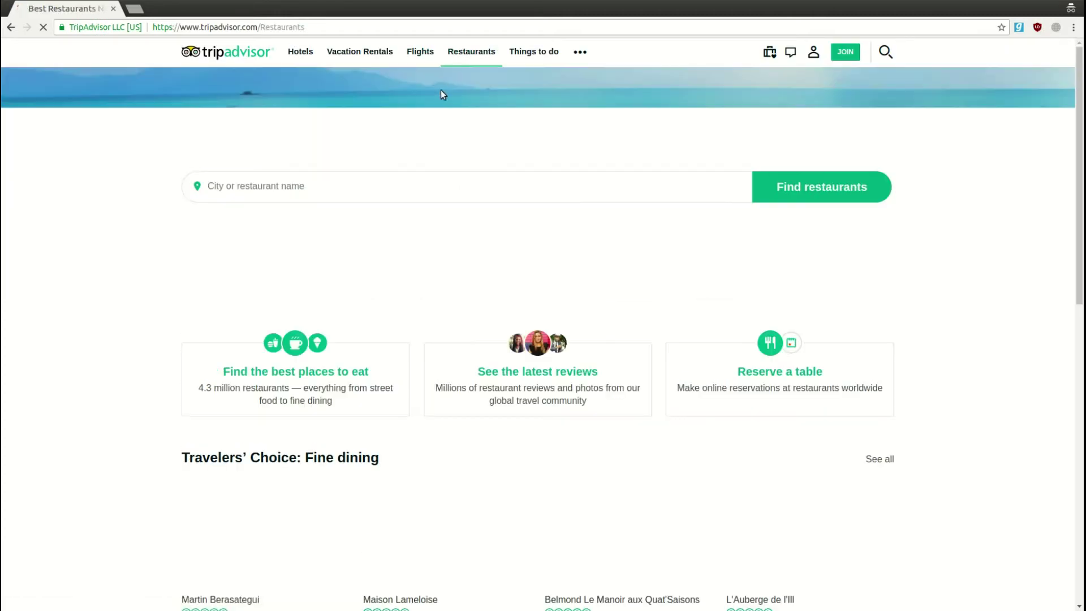
{"action": "left_click", "coordinate": [308, 187]}
{"action": "type", "text": "n"}
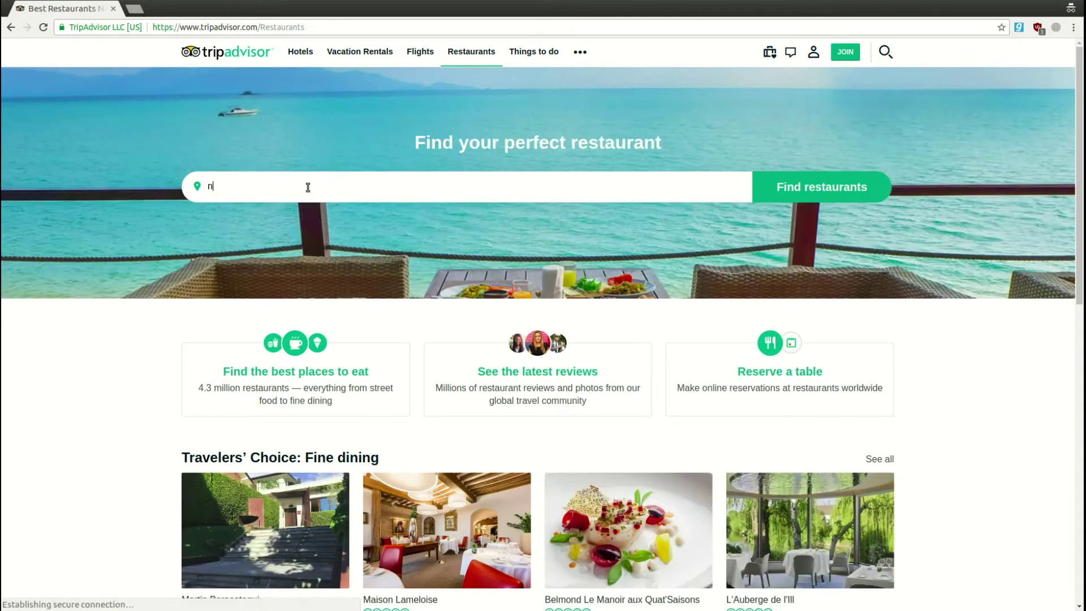
{"action": "type", "text": "ew york"}
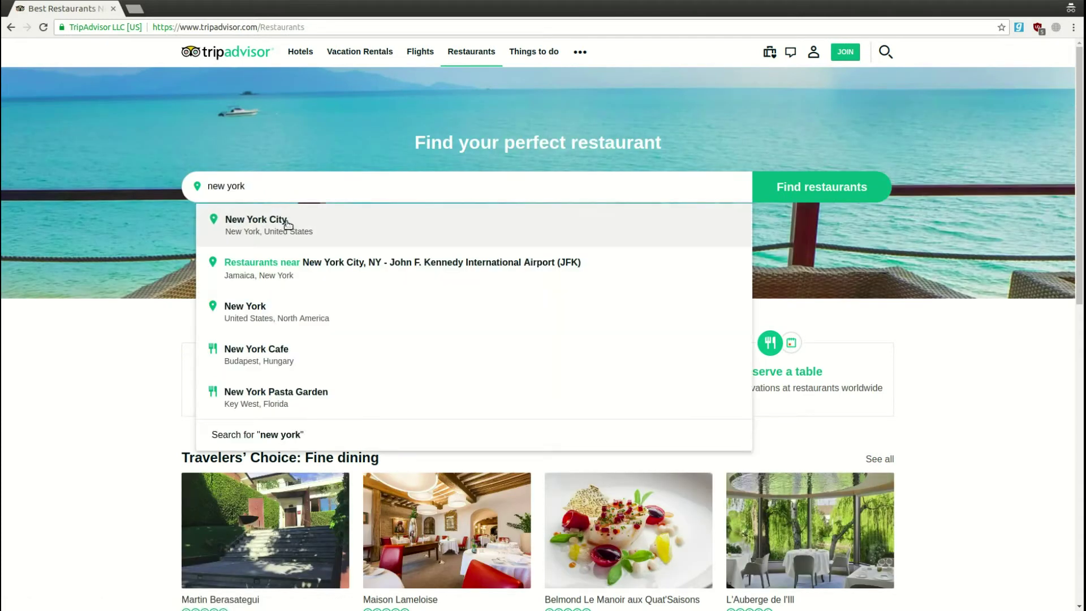
{"action": "left_click", "coordinate": [288, 224]}
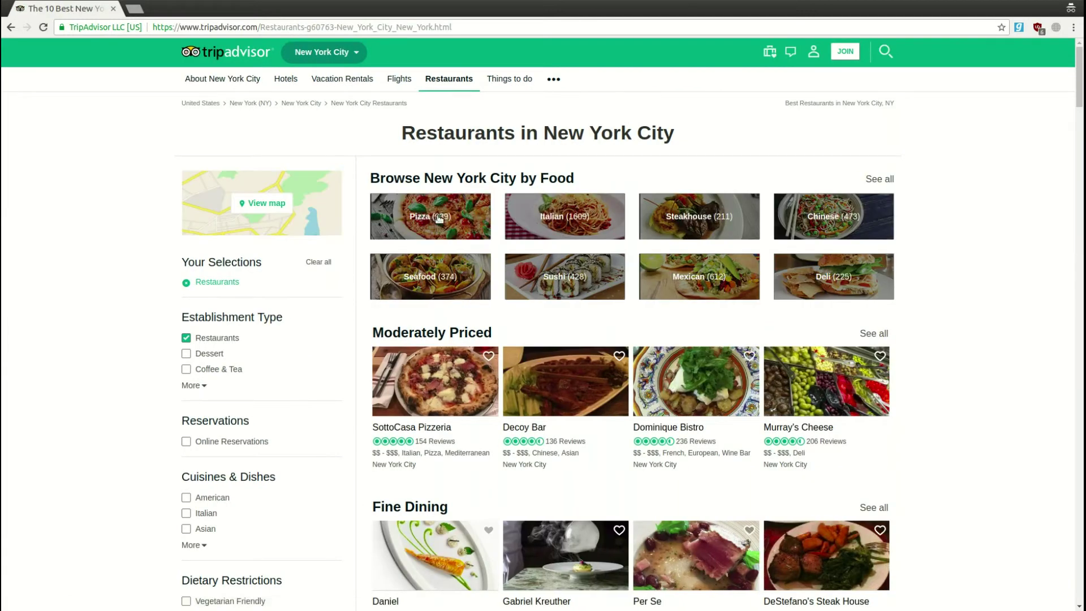
Filter the New York City restaurants to Pizza, browse the results, and select the page URL.
{"action": "left_click", "coordinate": [439, 218]}
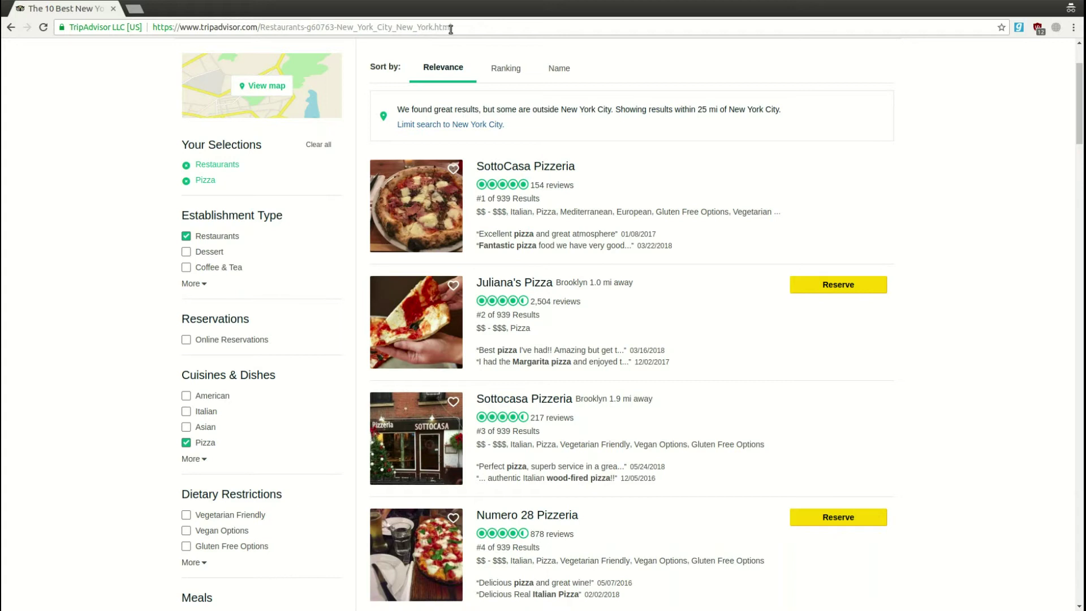
{"action": "scroll", "coordinate": [464, 130], "scroll_direction": "down", "scroll_amount": 1}
{"action": "scroll", "coordinate": [464, 130], "scroll_direction": "down", "scroll_amount": 4}
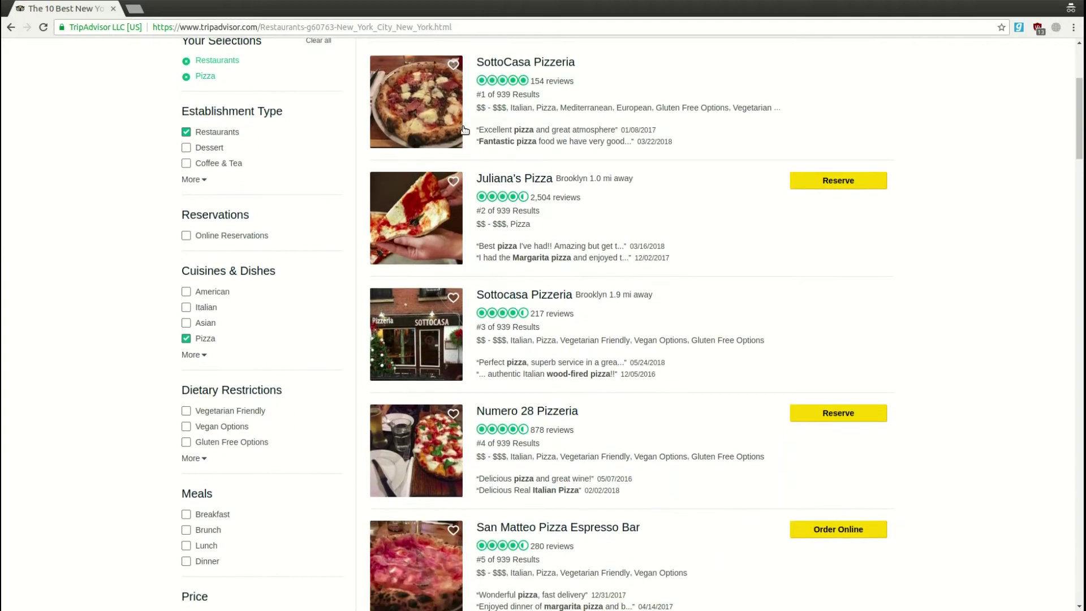
{"action": "scroll", "coordinate": [463, 128], "scroll_direction": "down", "scroll_amount": 2}
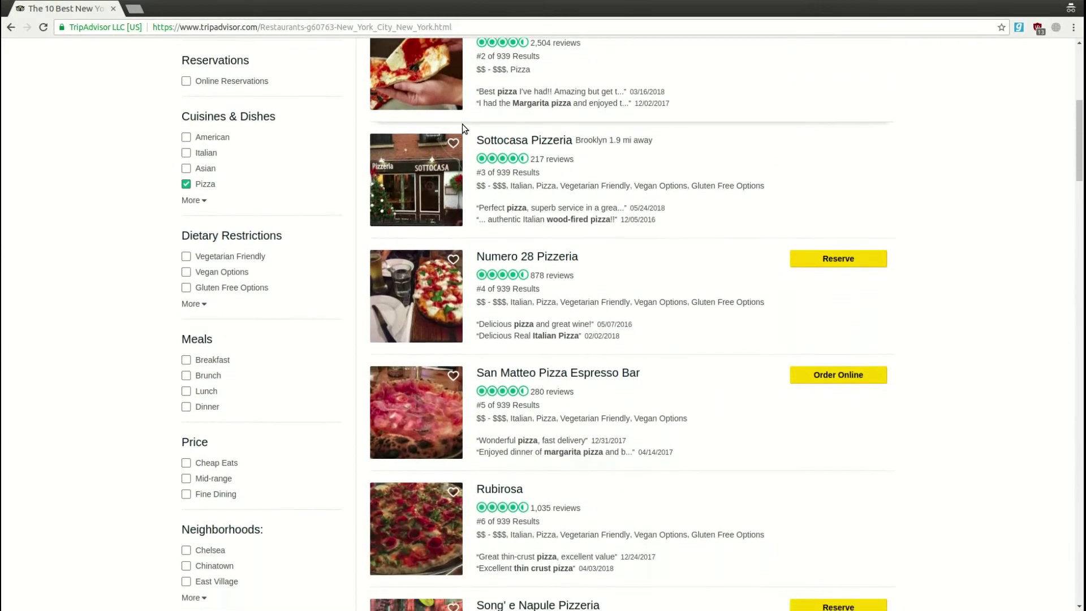
{"action": "scroll", "coordinate": [463, 127], "scroll_direction": "up", "scroll_amount": 4}
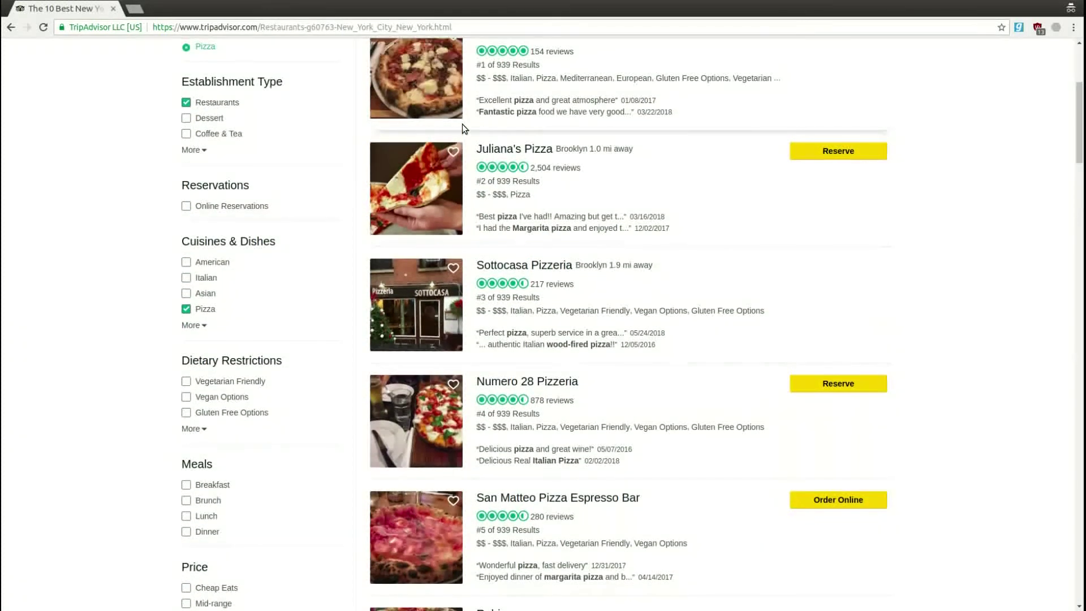
{"action": "scroll", "coordinate": [463, 126], "scroll_direction": "up", "scroll_amount": 5}
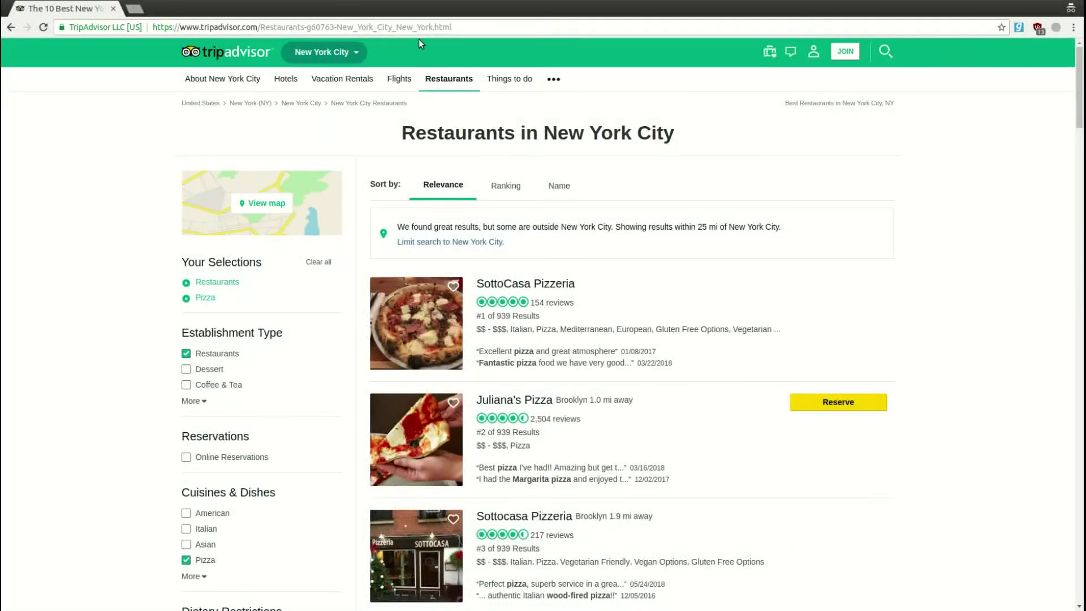
{"action": "left_click", "coordinate": [417, 24]}
In a new tab, go to app.grepsr.com and start a new project from the dashboard.
{"action": "left_click", "coordinate": [249, 28]}
{"action": "key", "text": "ctrl+c"}
{"action": "type", "text": "ap"}
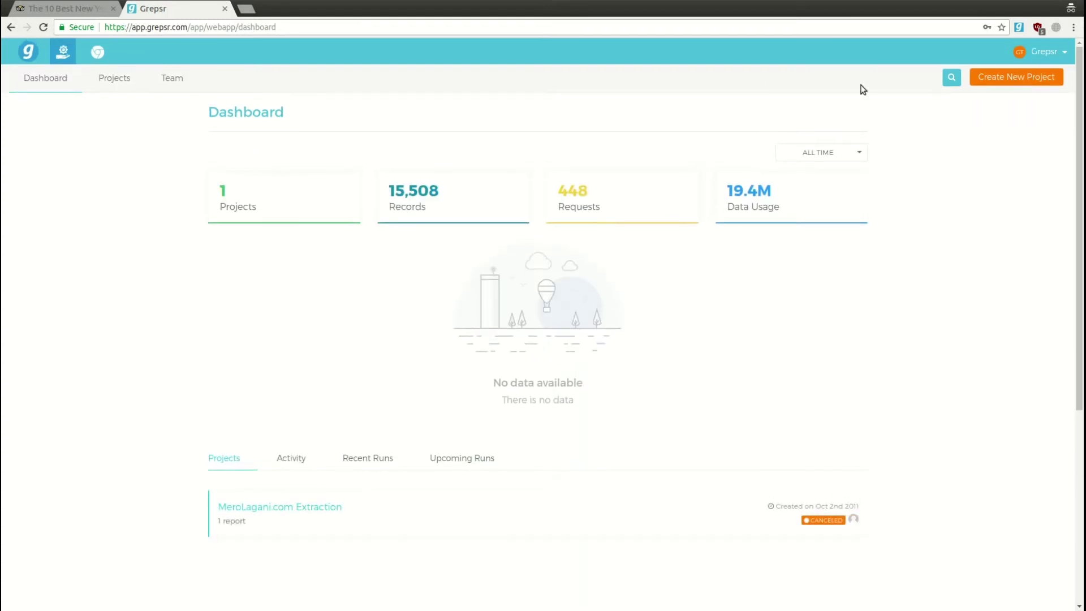
{"action": "left_click", "coordinate": [1025, 77]}
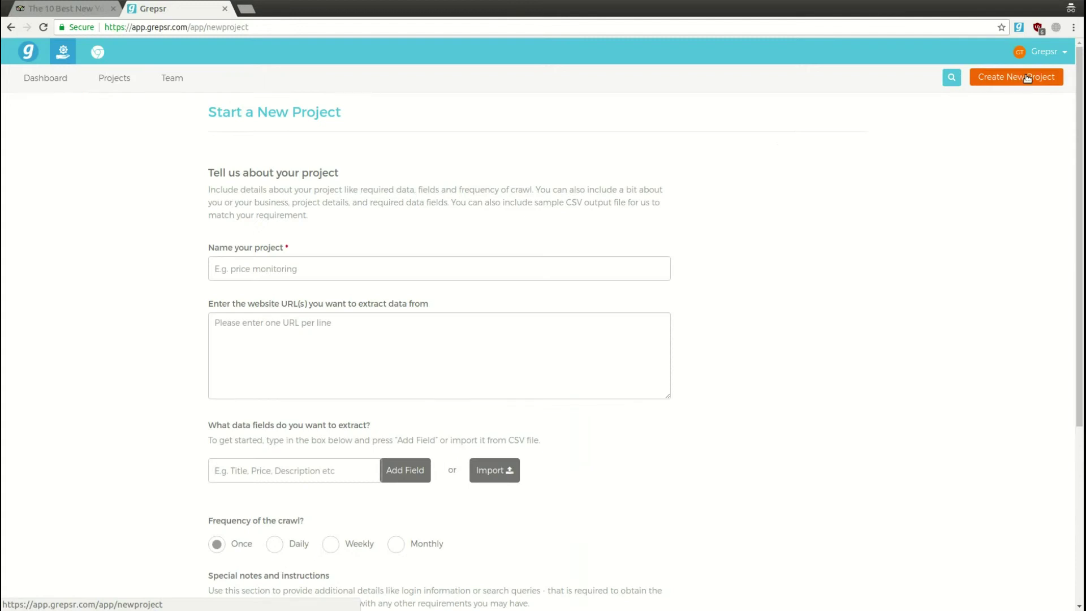
Name the project 'TripAdvisor Pizzerias' and paste the TripAdvisor pizza results URL as its source.
{"action": "left_click", "coordinate": [243, 268]}
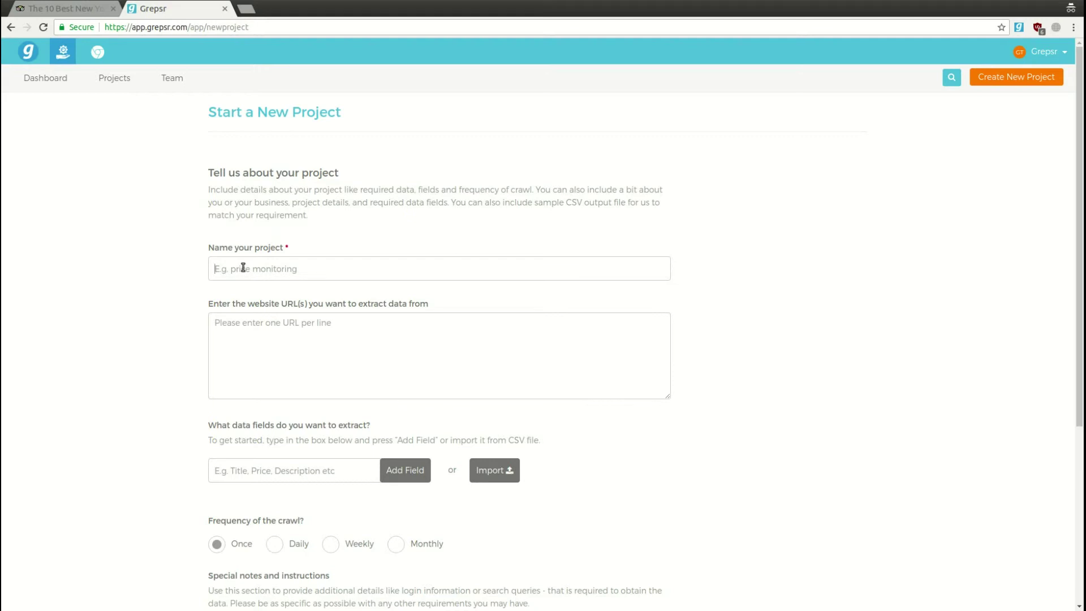
{"action": "type", "text": "TripAdvisor Pizzerias"}
{"action": "key", "text": "Return"}
{"action": "key", "text": "Return"}
{"action": "key", "text": "BackSpace"}
{"action": "key", "text": "ctrl+v"}
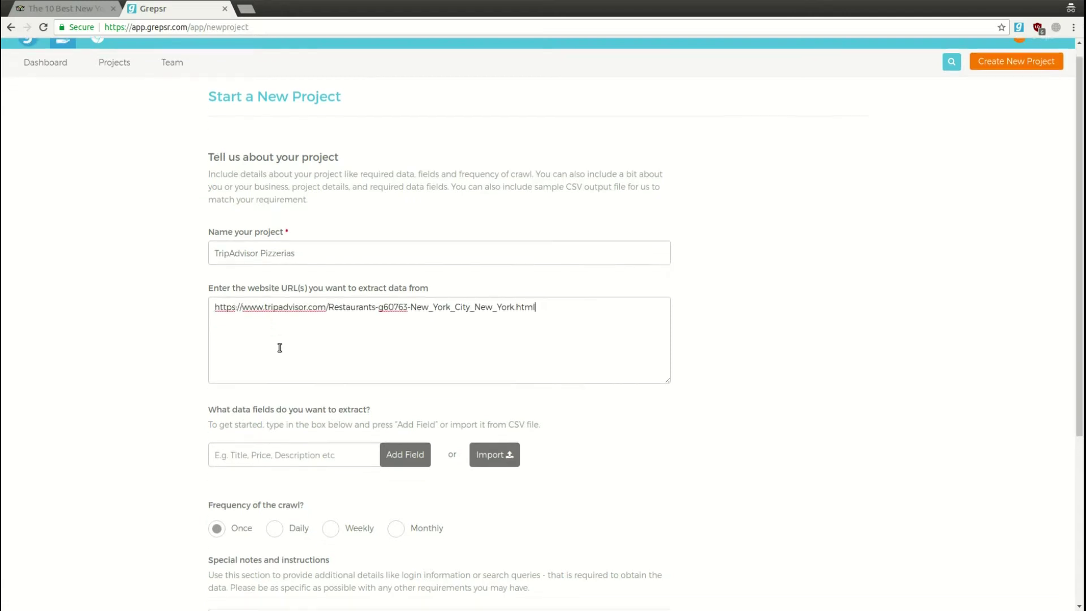
{"action": "scroll", "coordinate": [278, 348], "scroll_direction": "down", "scroll_amount": 2}
{"action": "scroll", "coordinate": [278, 348], "scroll_direction": "up", "scroll_amount": 1}
{"action": "scroll", "coordinate": [278, 347], "scroll_direction": "up", "scroll_amount": 1}
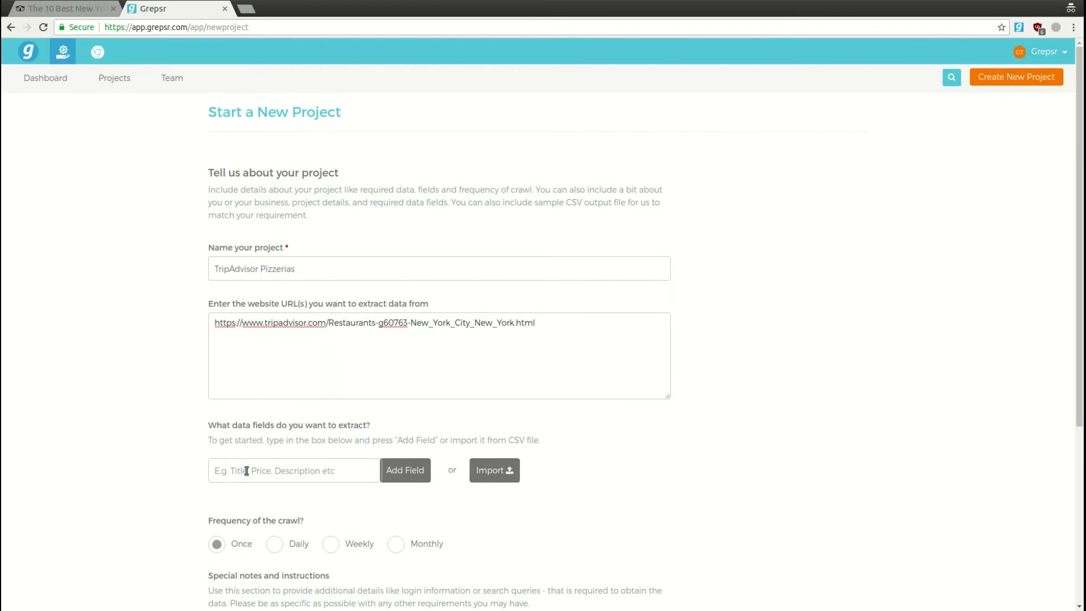
Add the data fields Name, Price Range and Address.
{"action": "left_click", "coordinate": [360, 471]}
{"action": "type", "text": "Name"}
{"action": "left_click", "coordinate": [395, 470]}
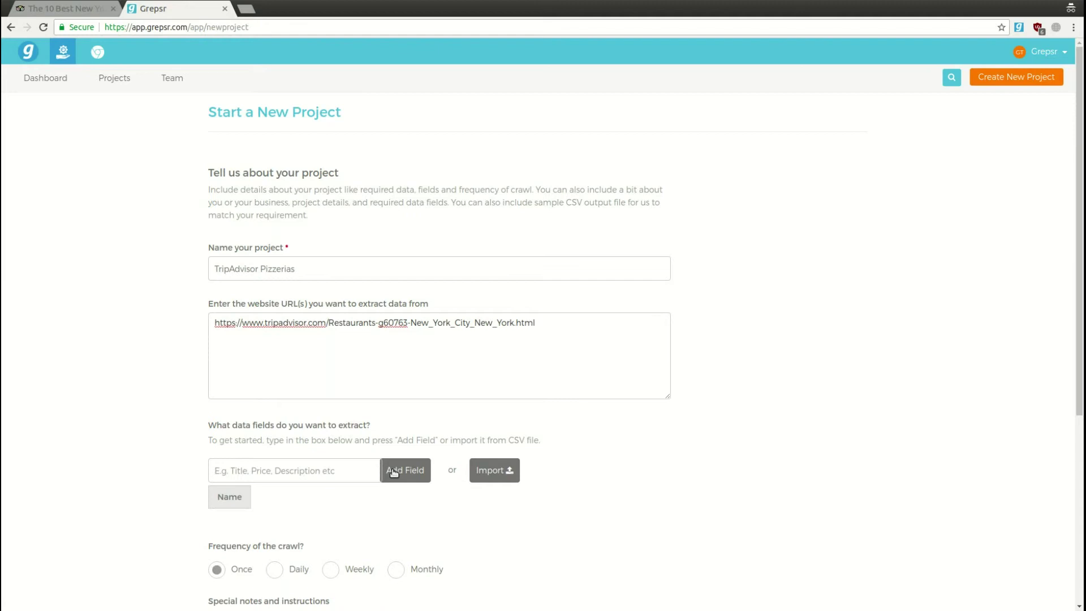
{"action": "type", "text": "Price"}
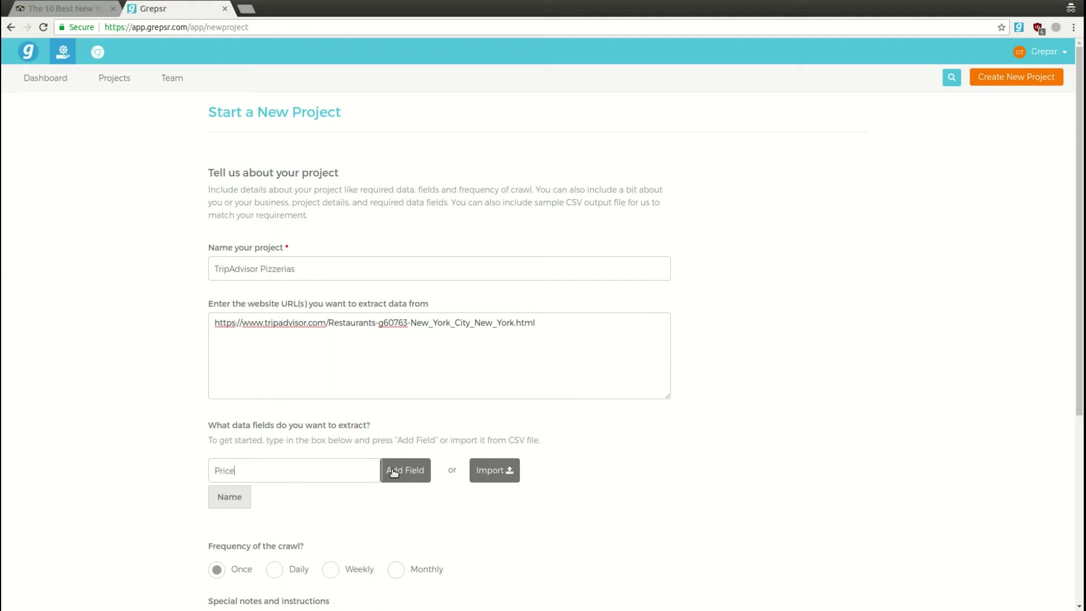
{"action": "type", "text": " Range"}
{"action": "left_click", "coordinate": [394, 472]}
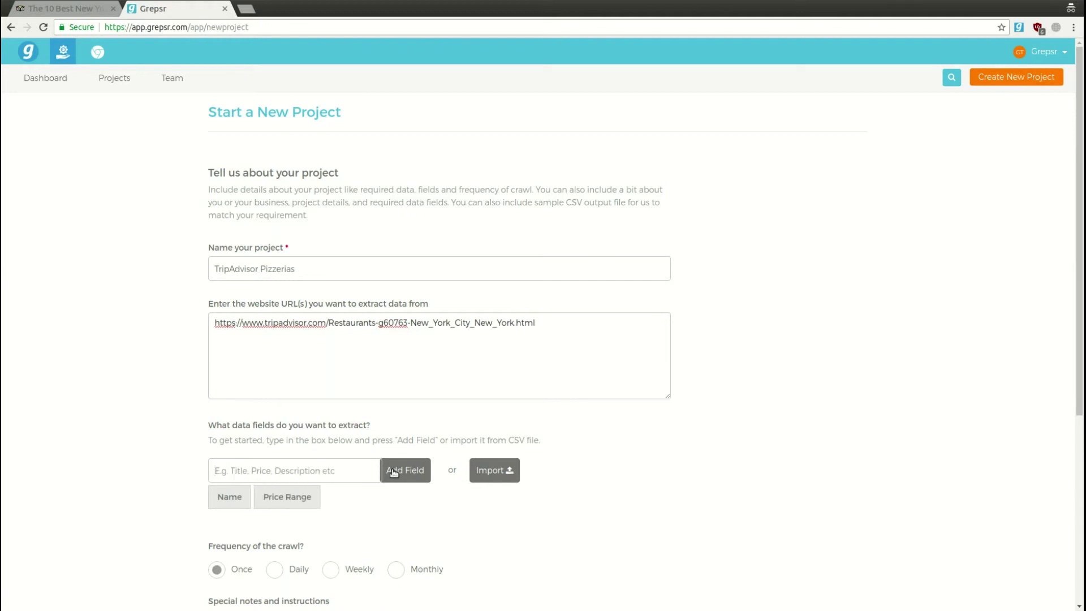
{"action": "type", "text": "Address"}
{"action": "left_click", "coordinate": [395, 473]}
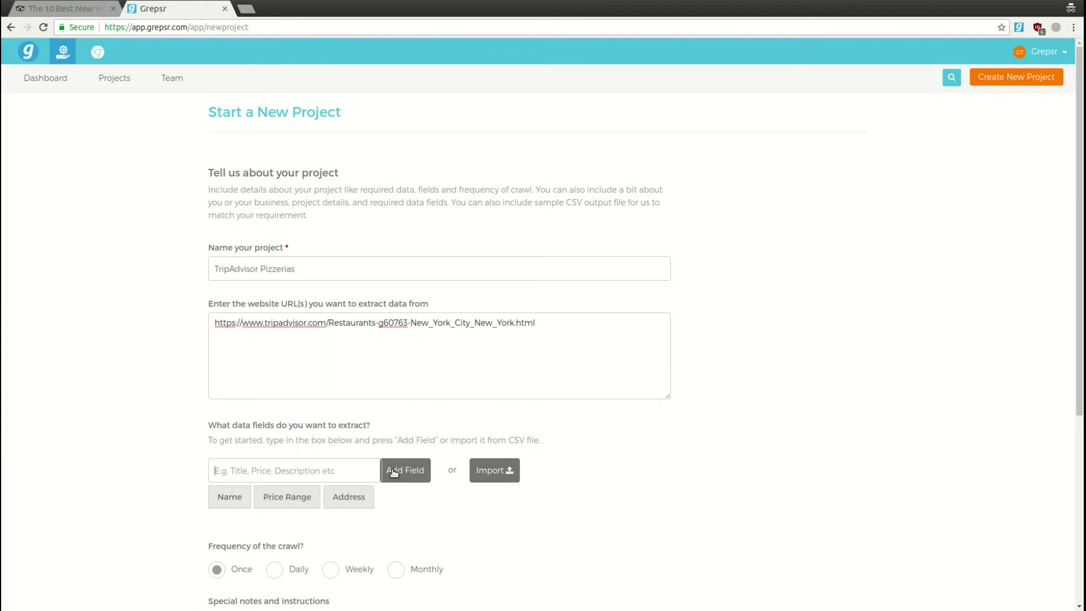
Add the data fields Phone Number, Website, Rating and Reviews.
{"action": "type", "text": "Phone Nu"}
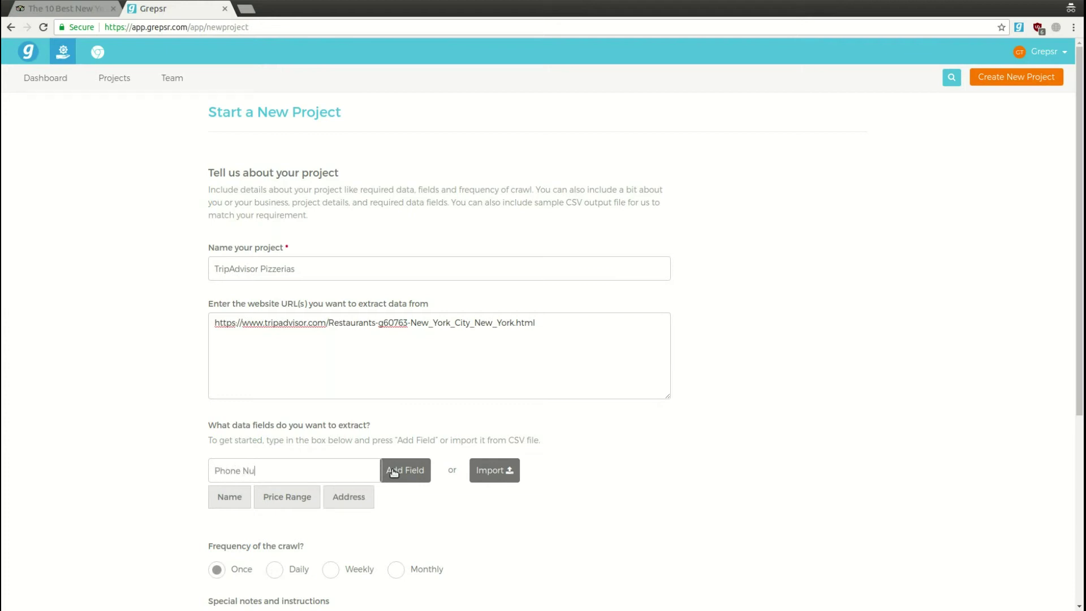
{"action": "type", "text": "mber"}
{"action": "left_click", "coordinate": [394, 472]}
{"action": "type", "text": "Website"}
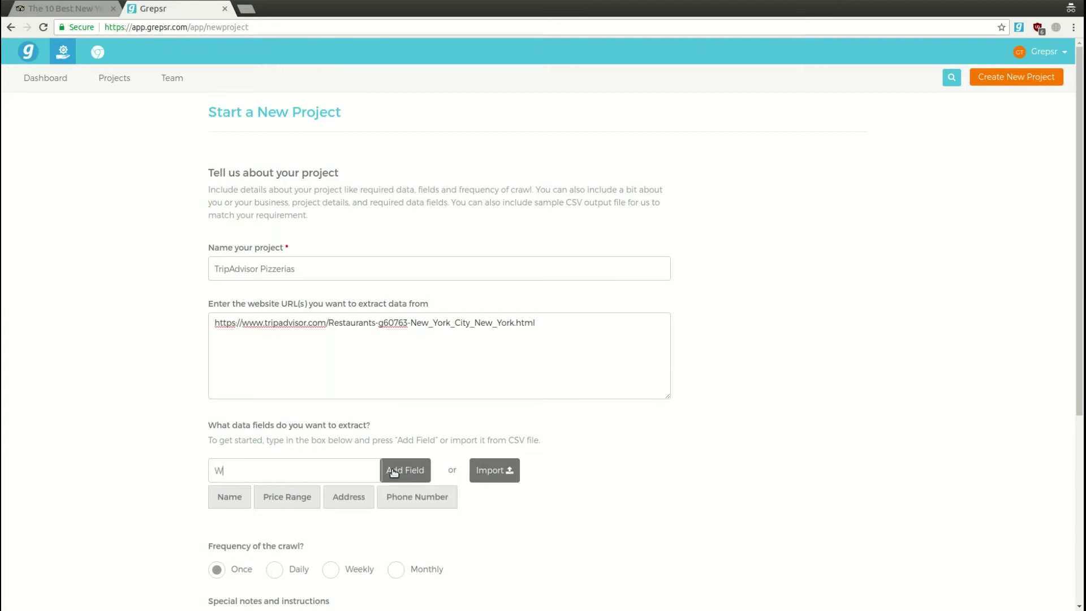
{"action": "left_click", "coordinate": [394, 473]}
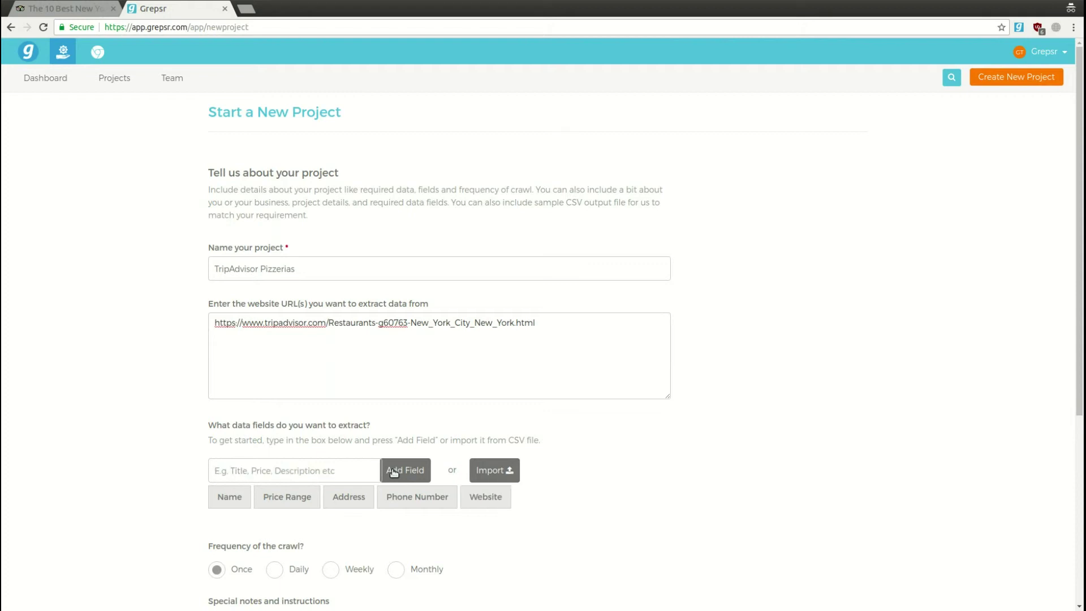
{"action": "type", "text": "Rating"}
{"action": "left_click", "coordinate": [395, 473]}
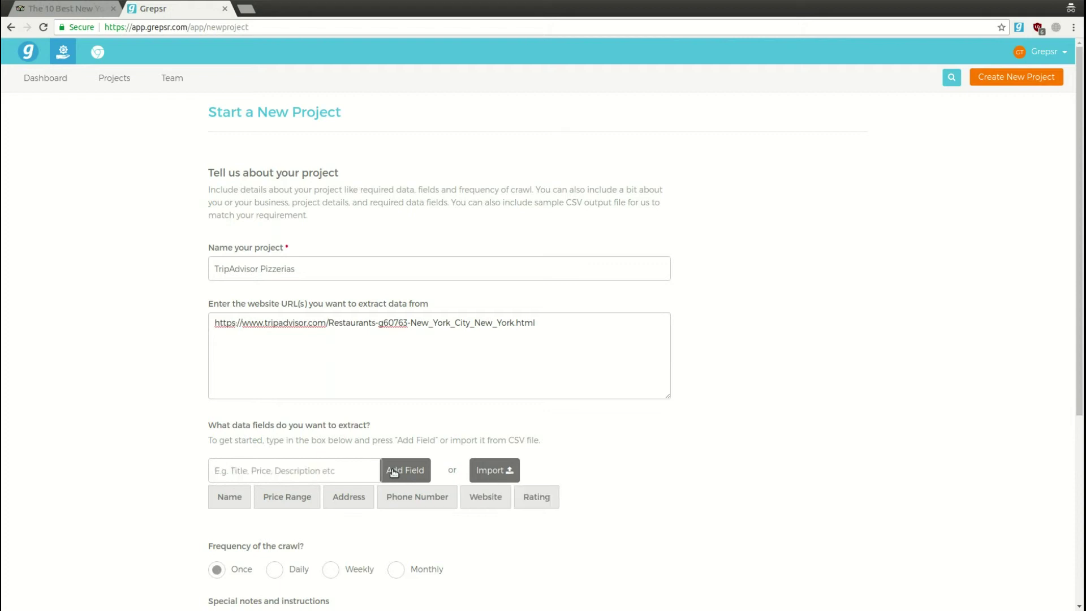
{"action": "type", "text": "Reviews"}
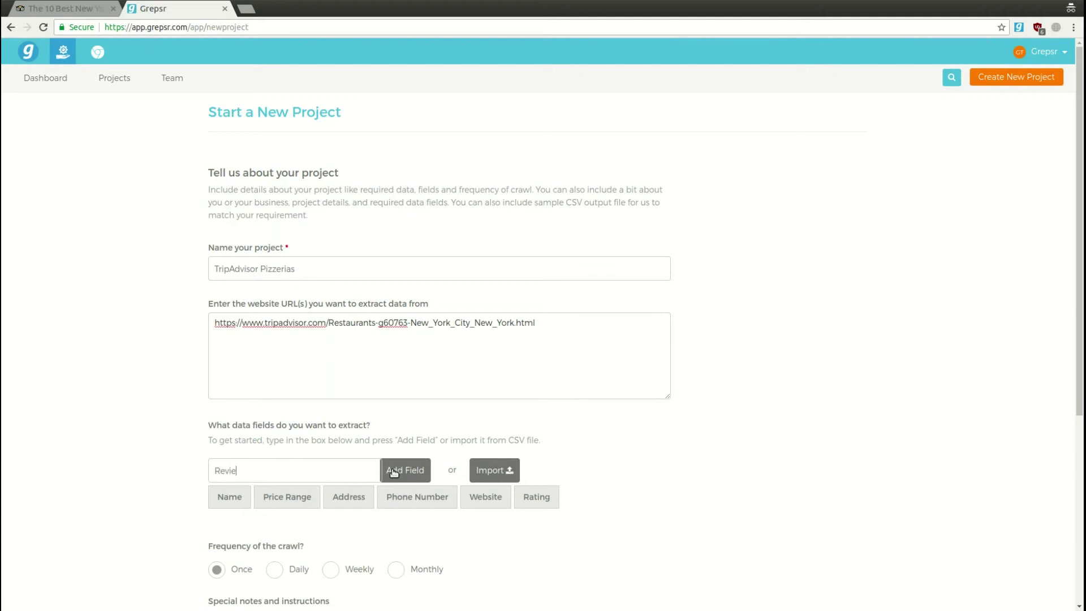
{"action": "left_click", "coordinate": [394, 473]}
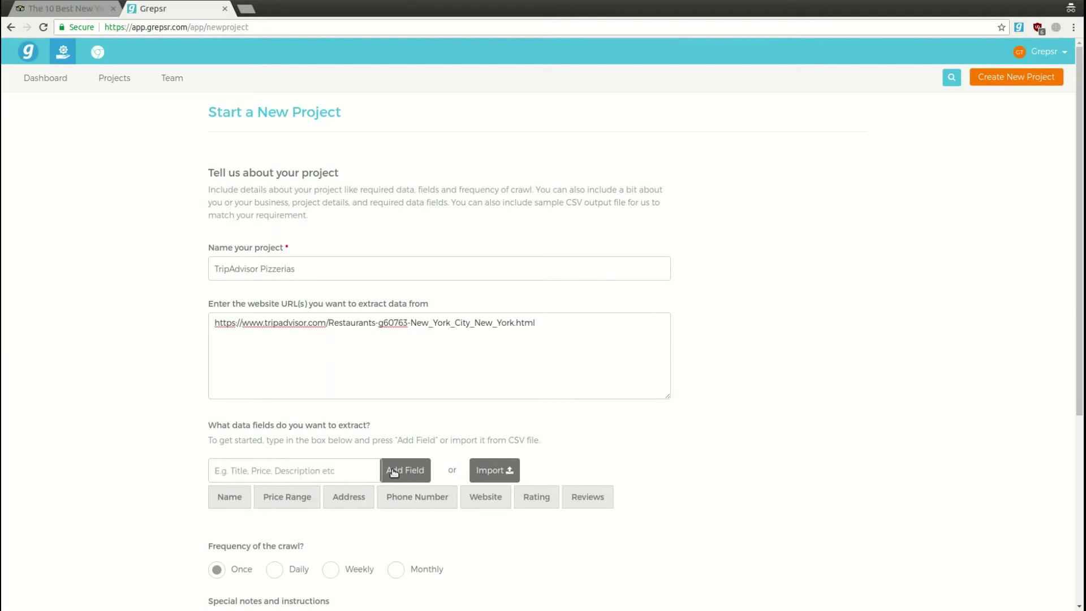
{"action": "left_click", "coordinate": [479, 472]}
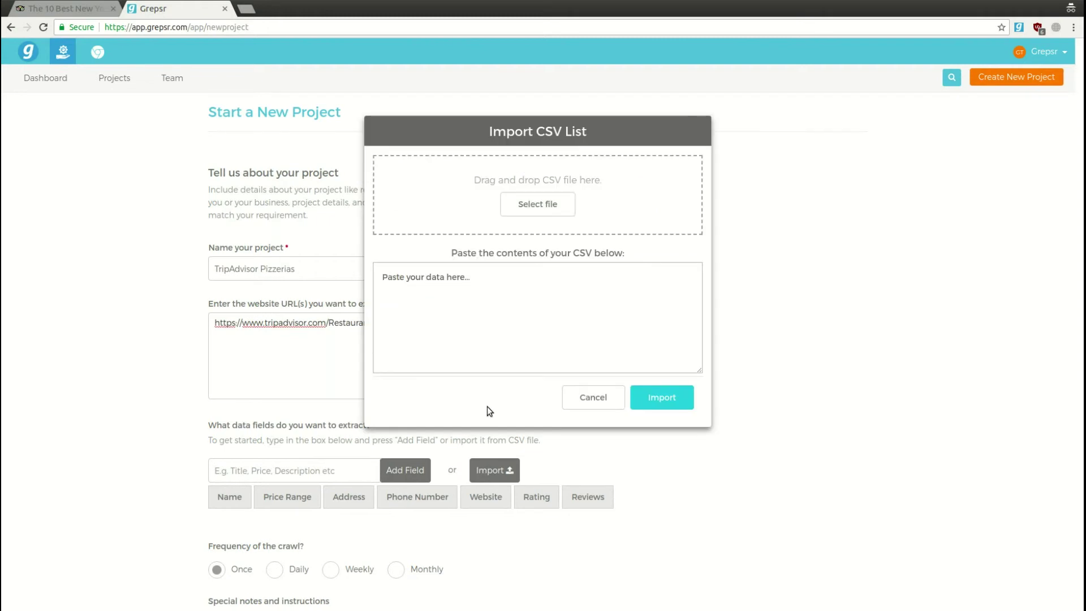
{"action": "left_click", "coordinate": [602, 397]}
{"action": "scroll", "coordinate": [131, 458], "scroll_direction": "down", "scroll_amount": 5}
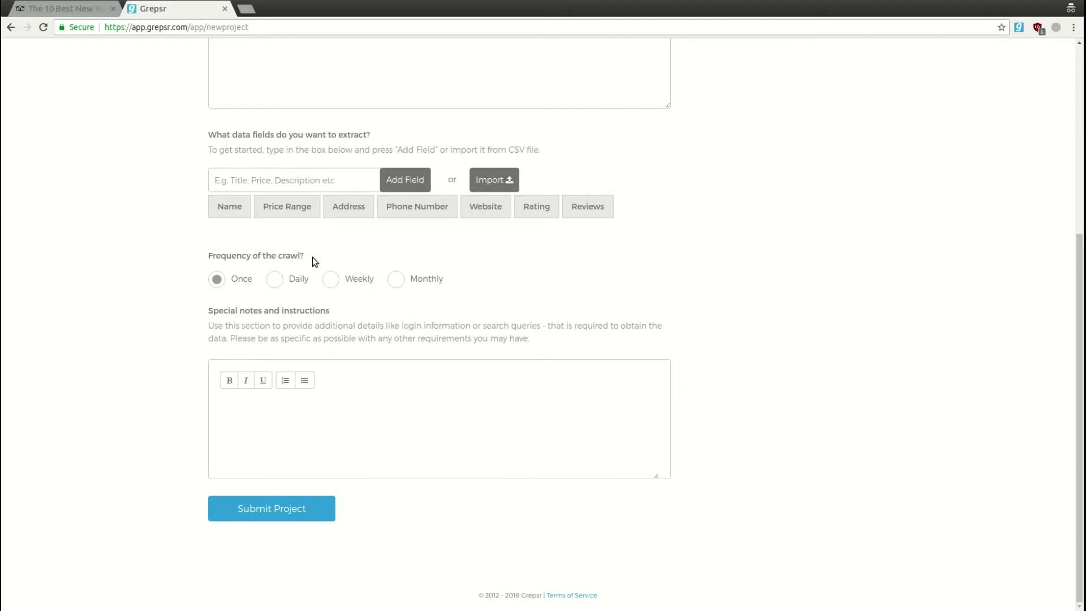
Set a weekly crawl, note filtering by 'Pizza' and CSV plus XLSX delivery, then submit.
{"action": "left_click", "coordinate": [332, 280]}
{"action": "left_click", "coordinate": [336, 413]}
{"action": "type", "text": "Filter results by food, select \"Pizza\"."}
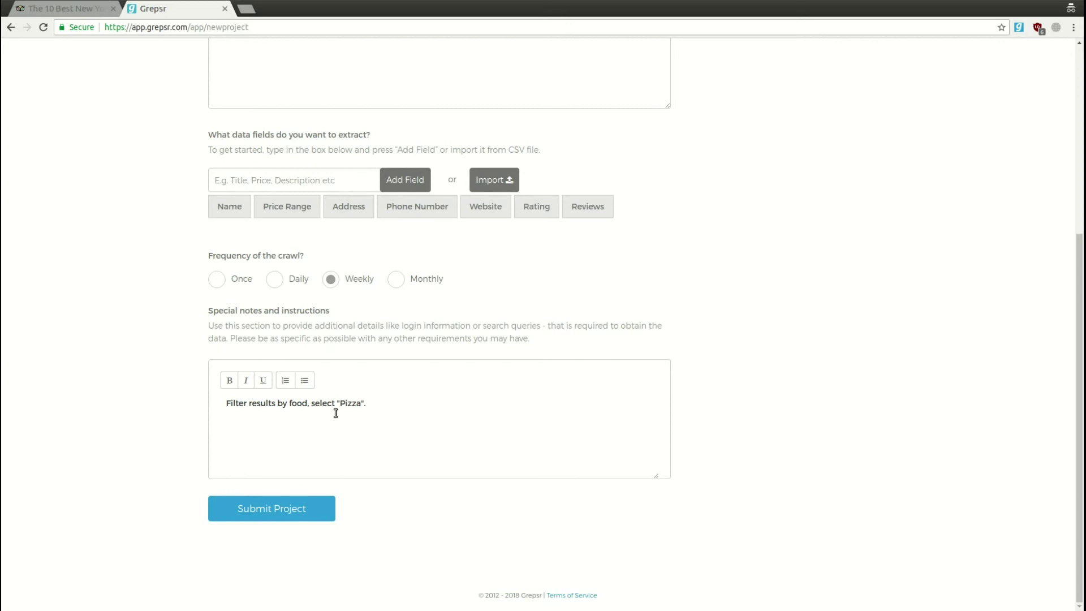
{"action": "key", "text": "Return"}
{"action": "type", "text": "Provide data as both CSV and XLSX"}
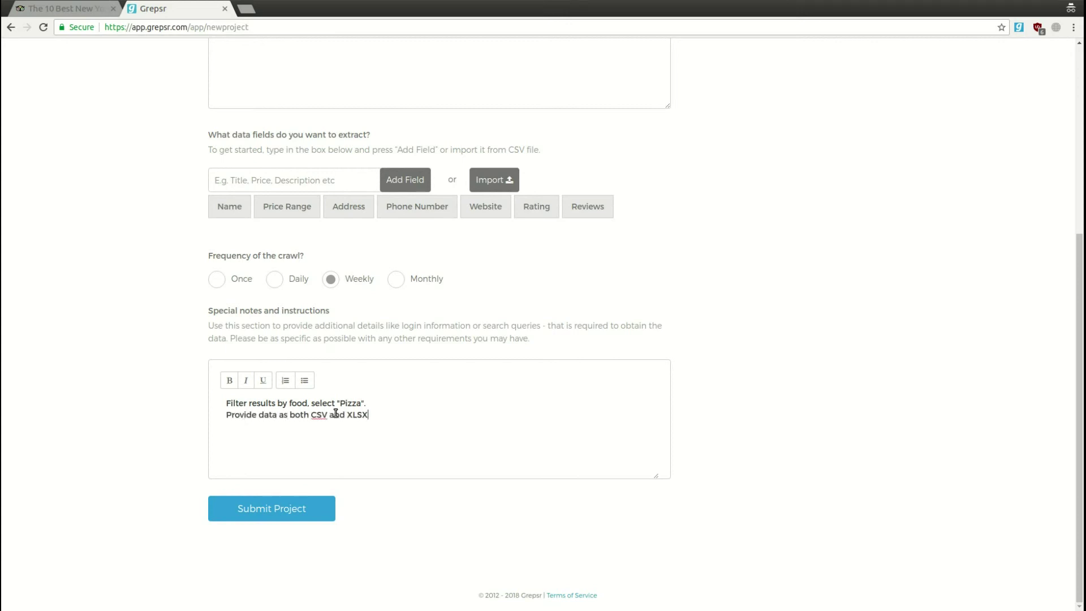
{"action": "type", "text": "."}
{"action": "left_click", "coordinate": [298, 509]}
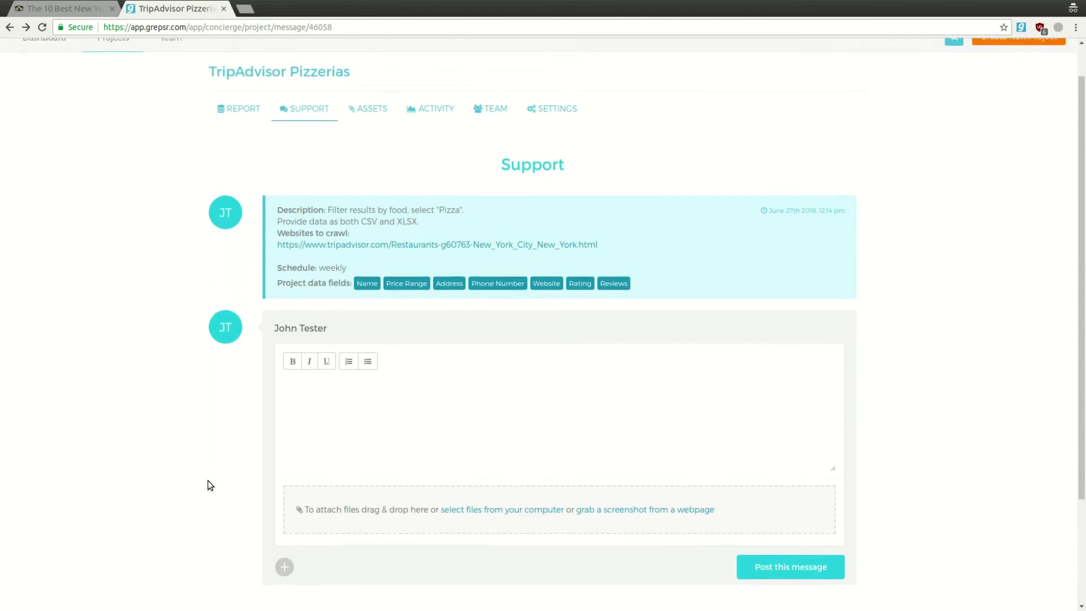
Start a staff reply in the project's Support thread message editor.
{"action": "scroll", "coordinate": [211, 485], "scroll_direction": "up", "scroll_amount": 2}
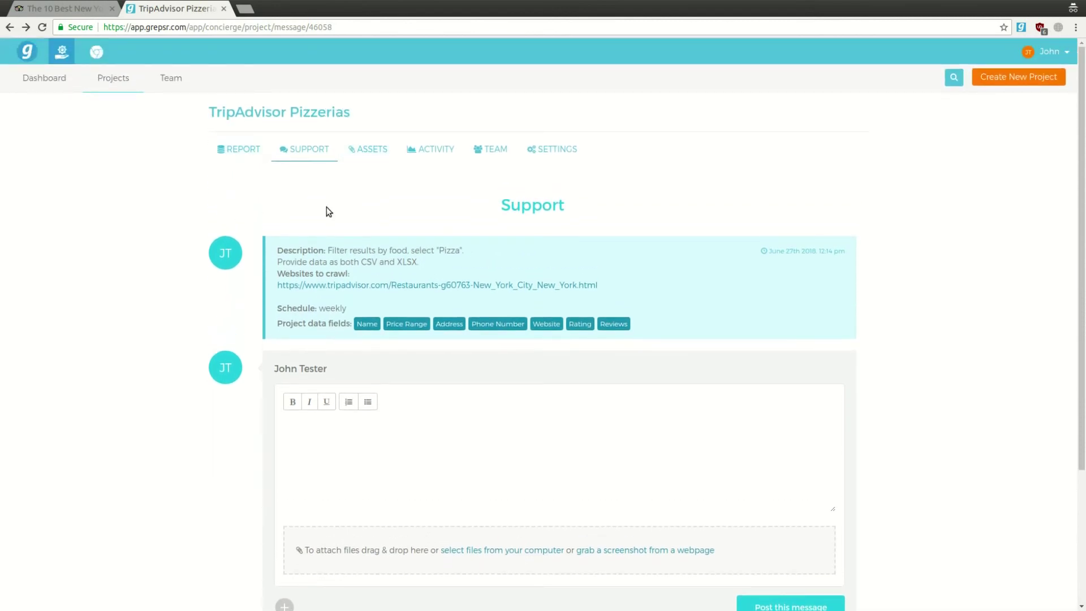
{"action": "scroll", "coordinate": [327, 239], "scroll_direction": "down", "scroll_amount": 3}
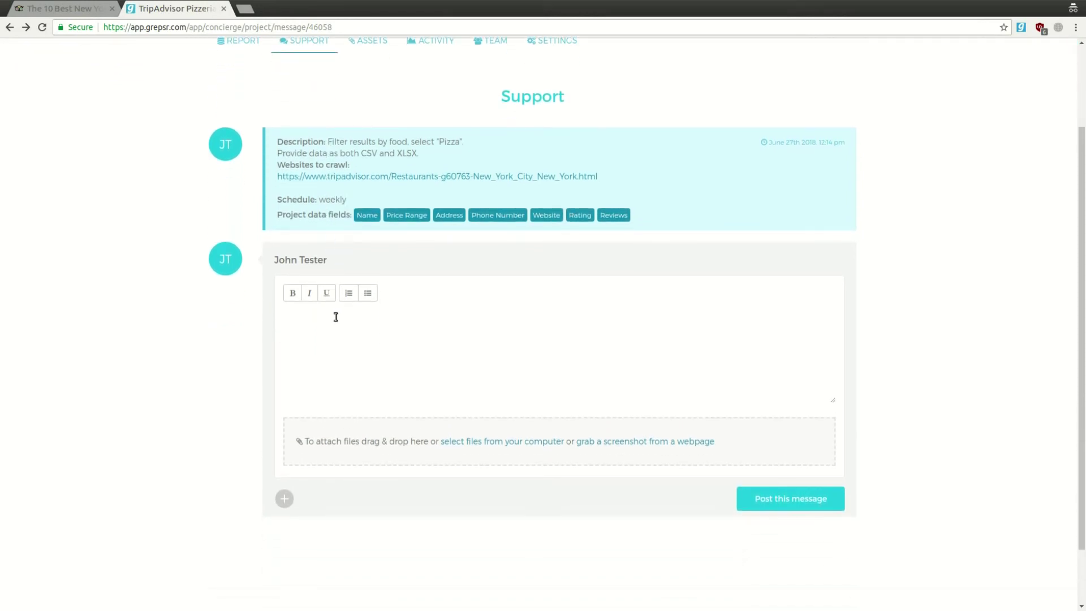
{"action": "left_click", "coordinate": [350, 317]}
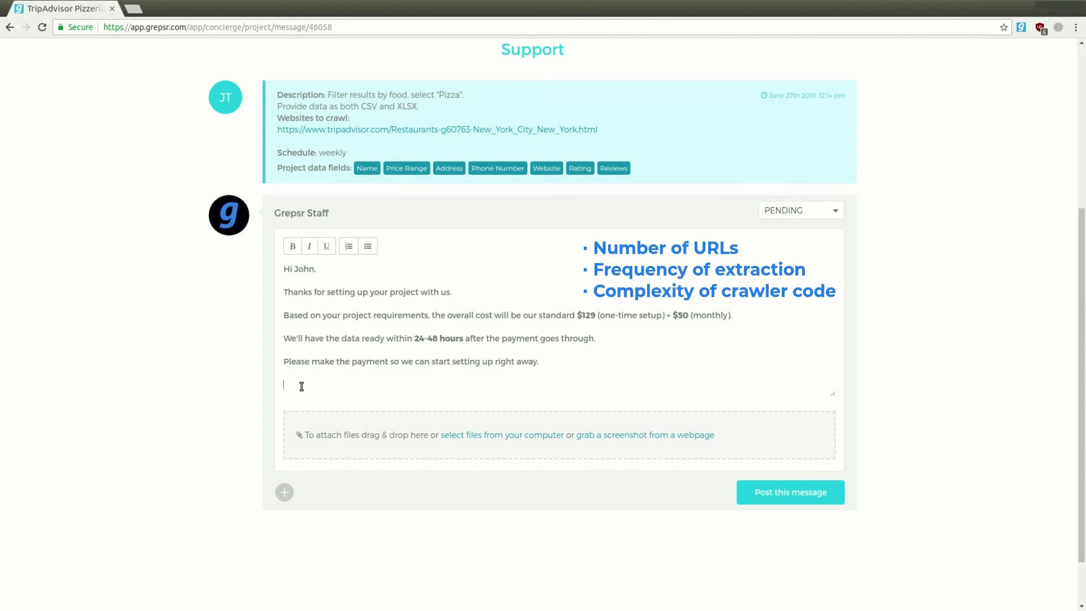
Close the quote with 'Looking forward to getting started!', sign 'Best, Grepsr Staff.', and post it.
{"action": "type", "text": "Looking forward to g"}
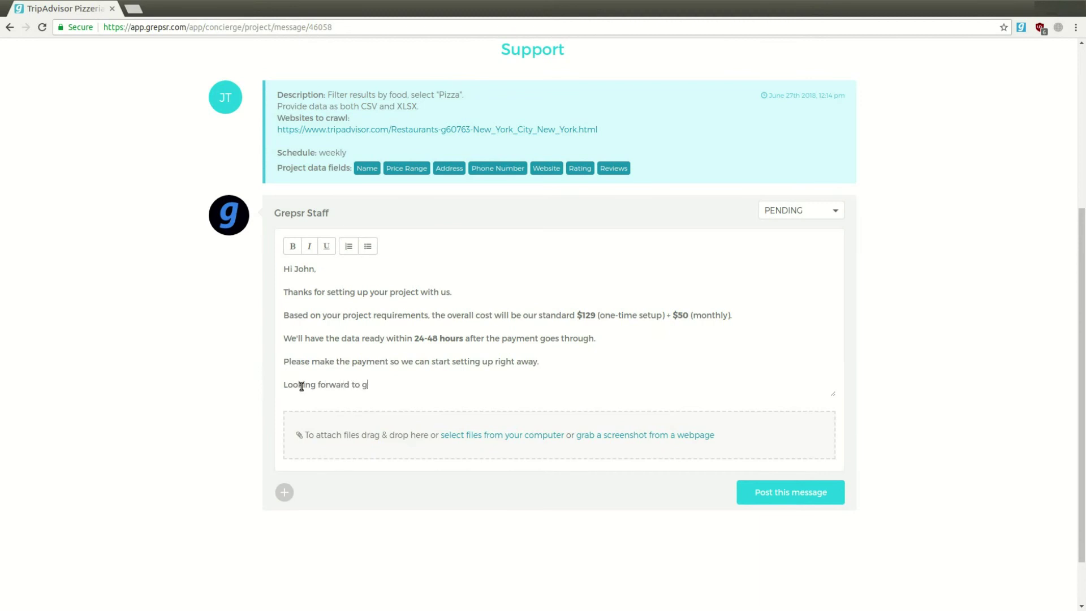
{"action": "type", "text": "etting started!"}
{"action": "key", "text": "Return"}
{"action": "key", "text": "Return"}
{"action": "type", "text": "Best,"}
{"action": "key", "text": "Return"}
{"action": "type", "text": "Grepsr"}
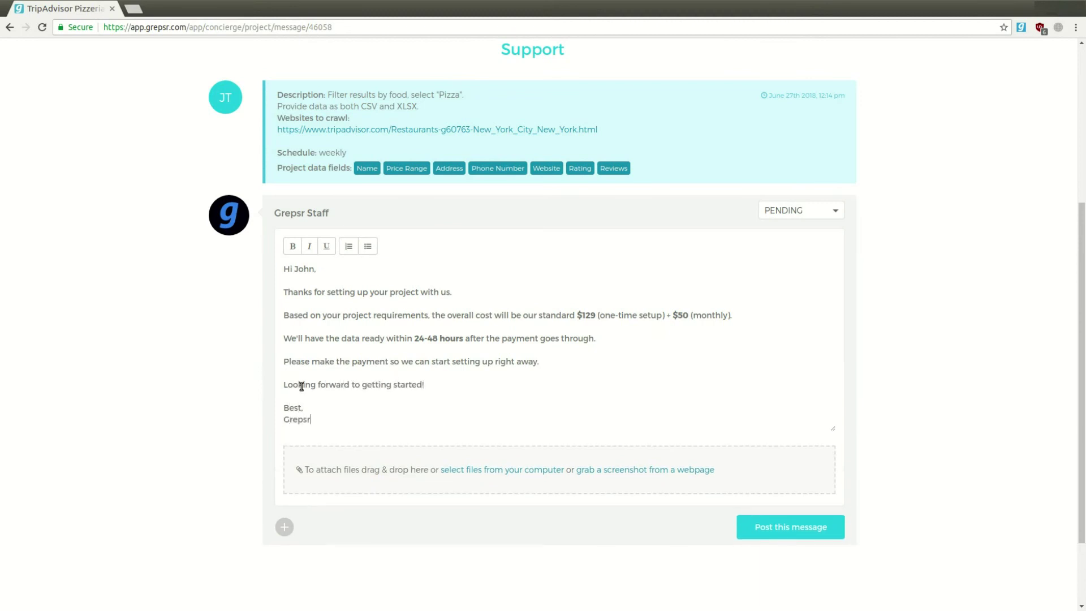
{"action": "type", "text": " Staff."}
{"action": "left_click", "coordinate": [765, 528]}
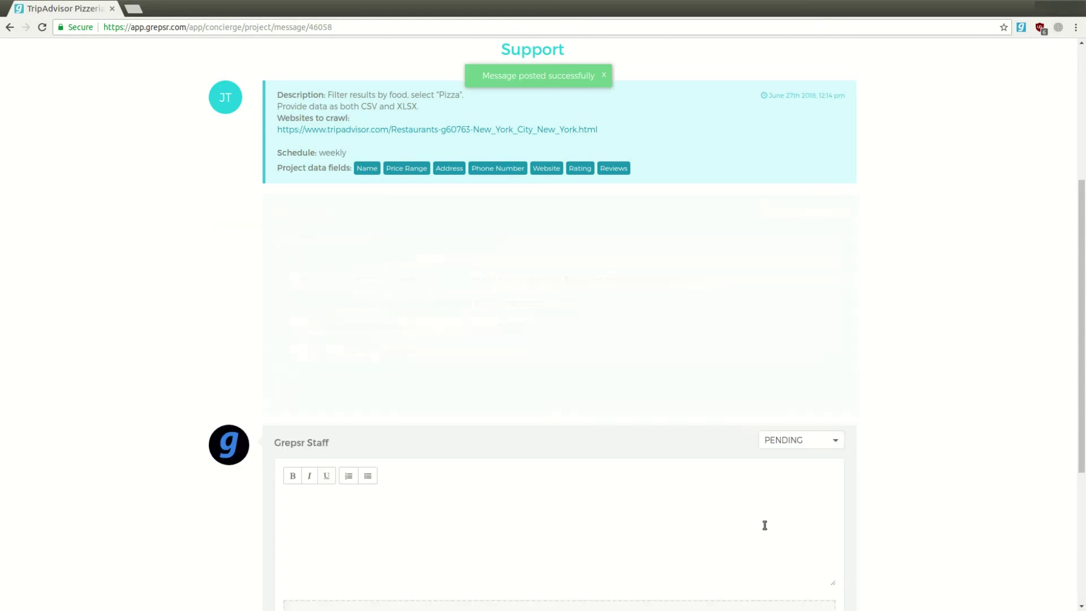
Post the customer's reply saying payment is made and asking to begin, signed with their name.
{"action": "scroll", "coordinate": [720, 398], "scroll_direction": "down", "scroll_amount": 2}
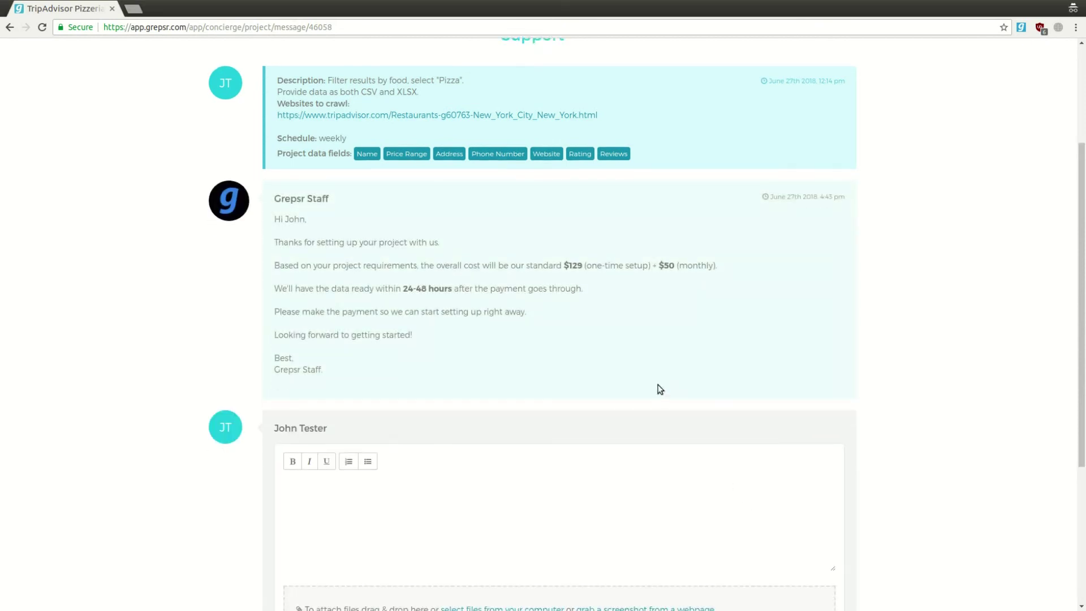
{"action": "left_click", "coordinate": [601, 392]}
{"action": "type", "text": "Hi,"}
{"action": "key", "text": "Return"}
{"action": "type", "text": "I've just m"}
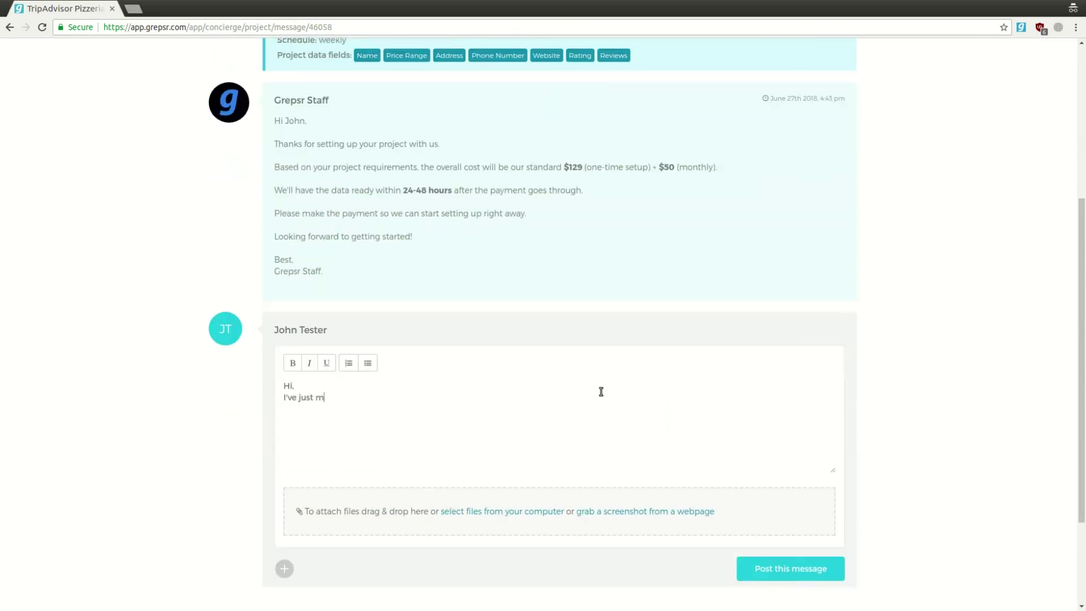
{"action": "type", "text": "ade the payment. Please begin!"}
{"action": "key", "text": "Return"}
{"action": "type", "text": "L"}
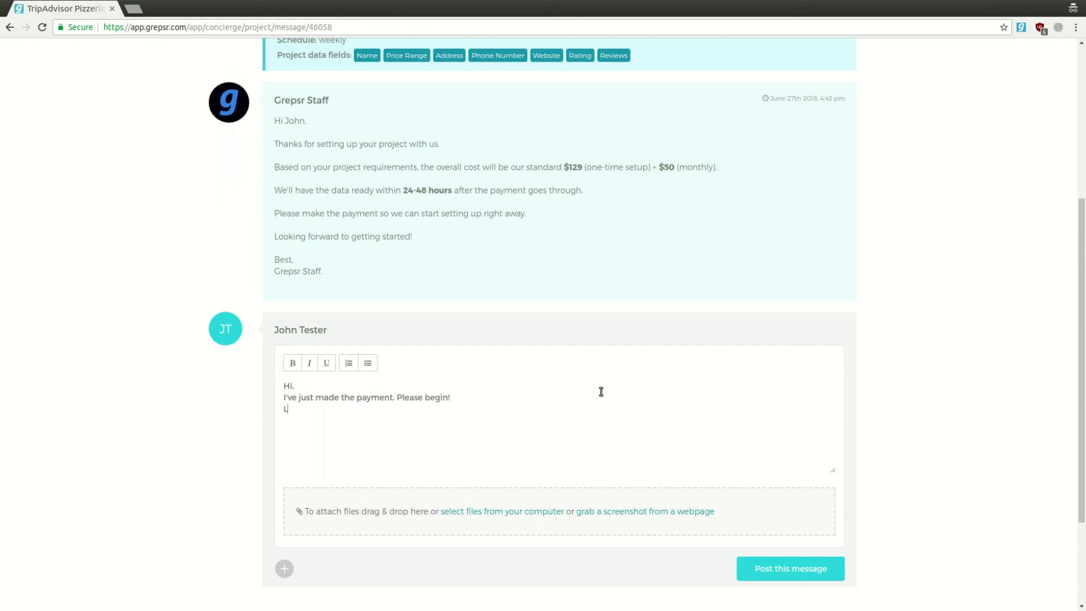
{"action": "type", "text": "ooking forward to the data delivery."}
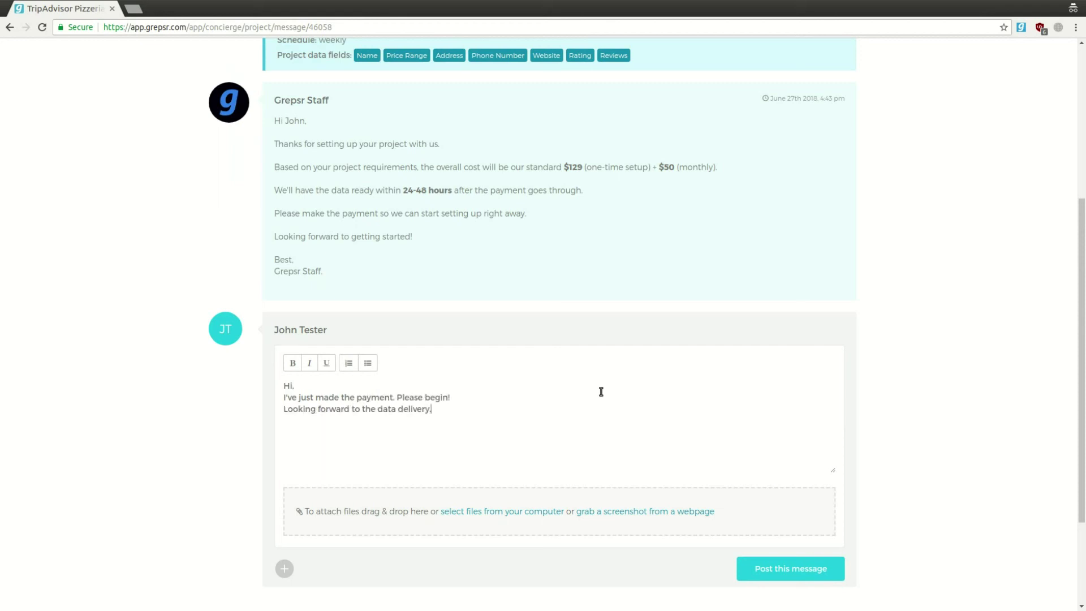
{"action": "key", "text": "Return"}
{"action": "key", "text": "Return"}
{"action": "type", "text": "John"}
{"action": "left_click", "coordinate": [745, 564]}
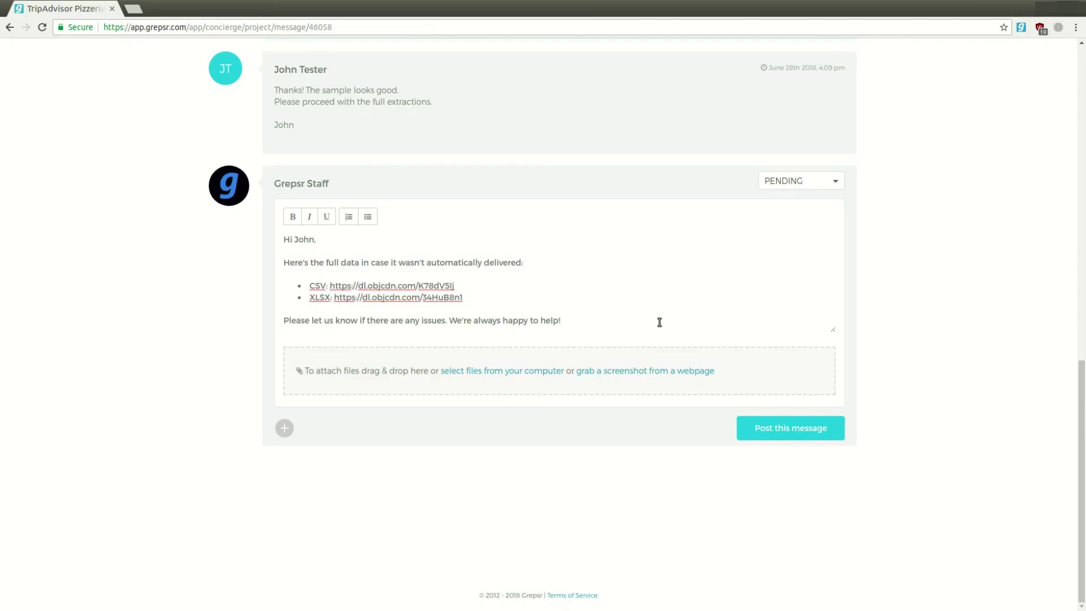
Sign the data-links message 'Best, Grepsr Staff.' and post it to the thread.
{"action": "key", "text": "Return"}
{"action": "key", "text": "Return"}
{"action": "type", "text": "Best,"}
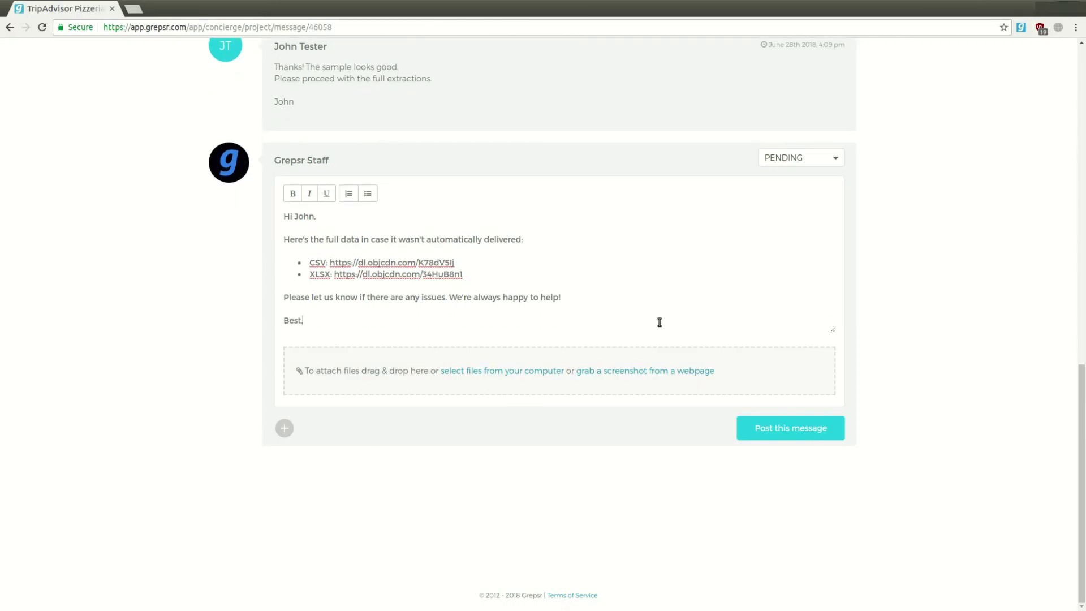
{"action": "key", "text": "Return"}
{"action": "type", "text": "Grepsr Sta"}
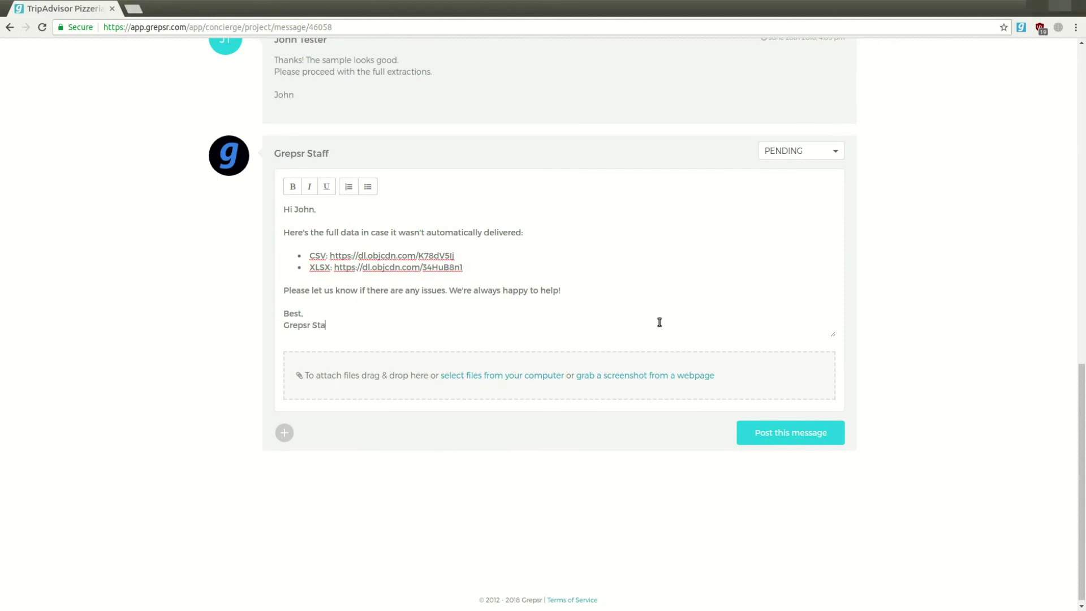
{"action": "type", "text": "ff."}
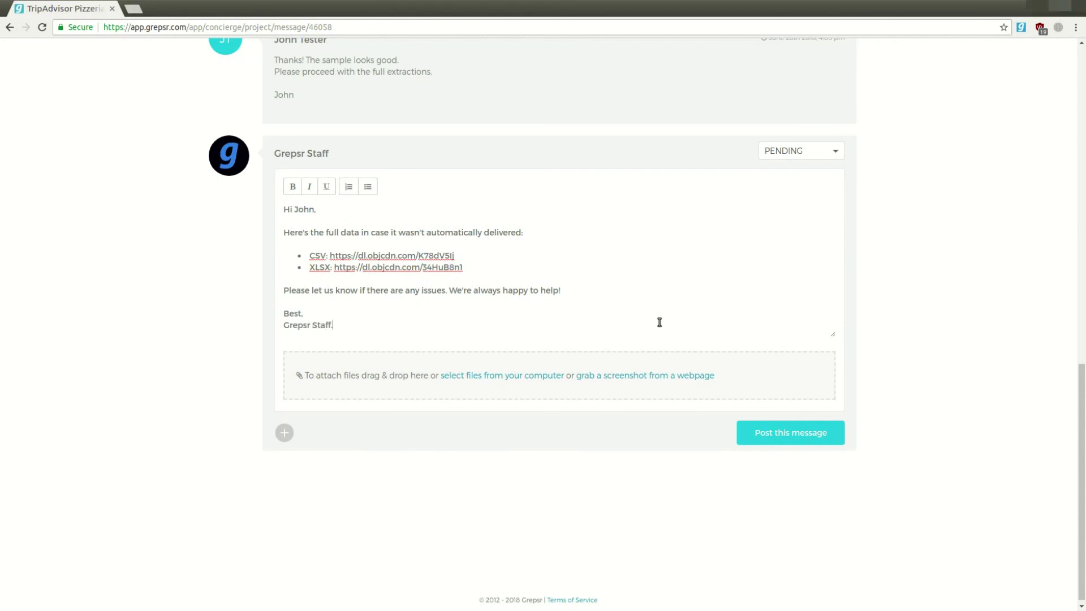
{"action": "left_click", "coordinate": [753, 433]}
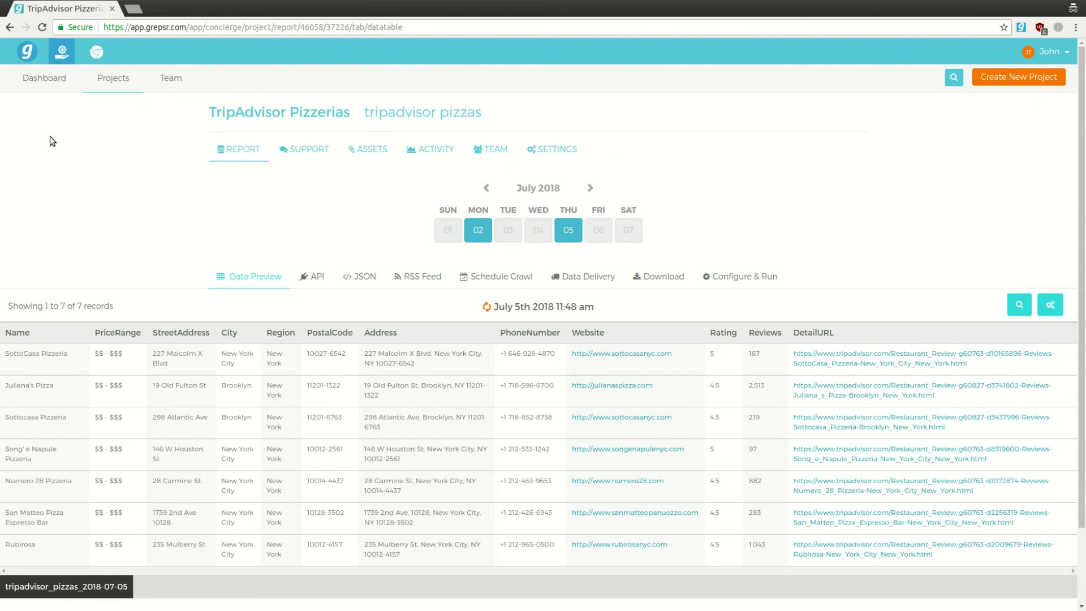
End the e-mail with 'Looking forward to your reply.', then sign off with 'Thanks' and the sender's name.
{"action": "scroll", "coordinate": [50, 141], "scroll_direction": "down", "scroll_amount": 2}
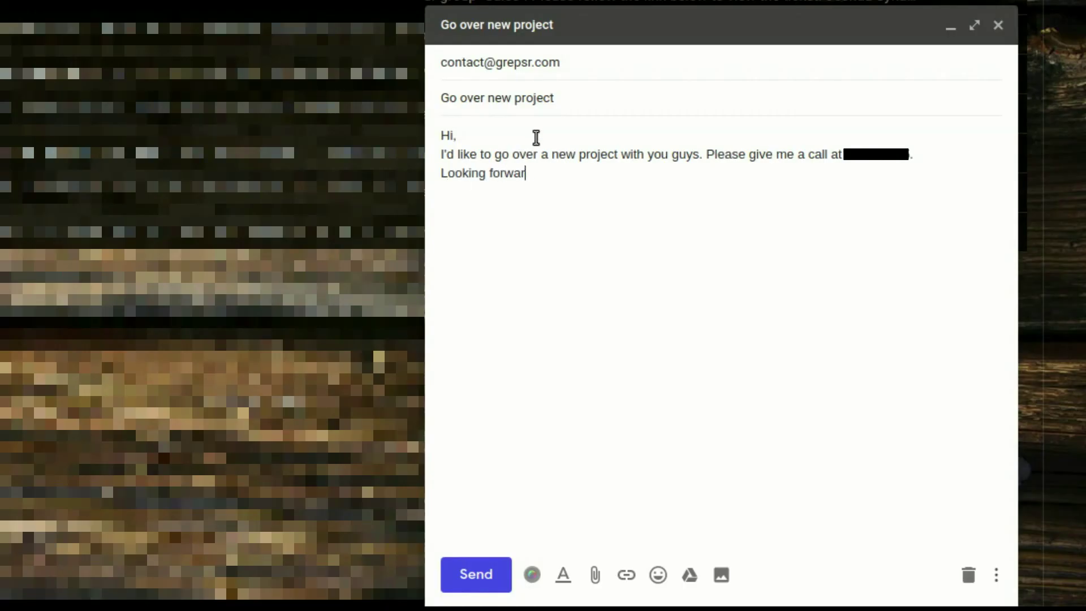
{"action": "type", "text": "y."}
{"action": "key", "text": "Return"}
{"action": "key", "text": "Return"}
{"action": "type", "text": "Thanks"}
{"action": "key", "text": "Return"}
{"action": "type", "text": "John."}
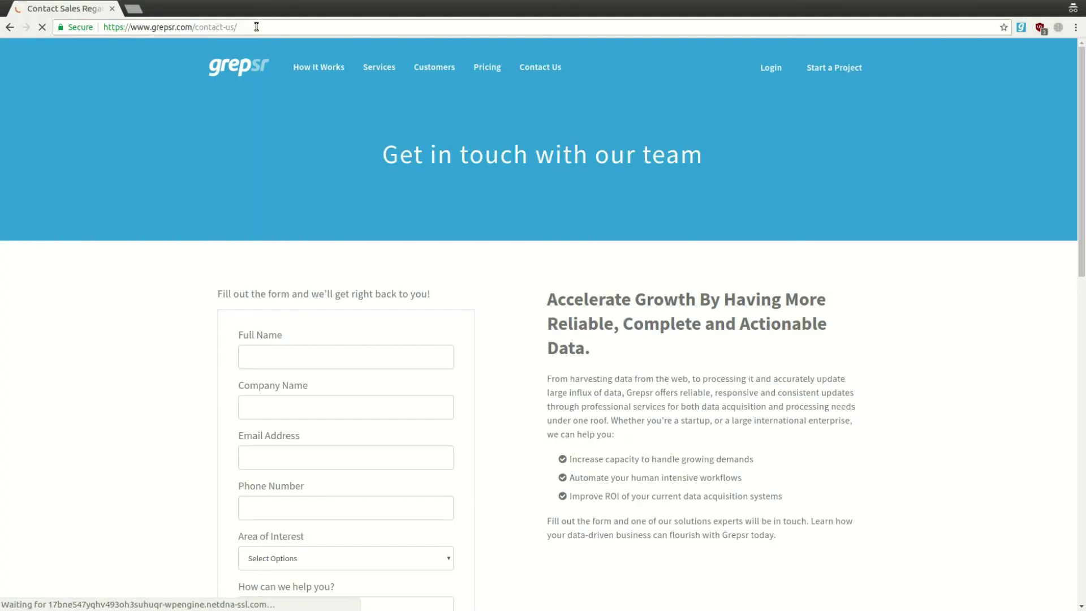
Scroll down to the Contact Us enquiry form and place the cursor in 'How can we help you?'.
{"action": "scroll", "coordinate": [209, 178], "scroll_direction": "down", "scroll_amount": 4}
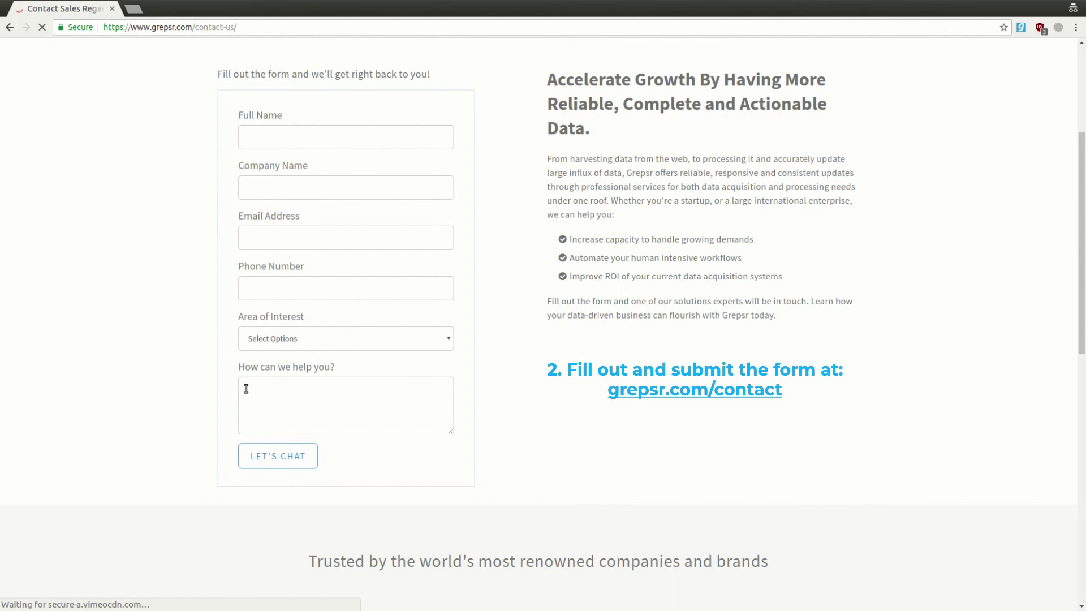
{"action": "left_click", "coordinate": [246, 389]}
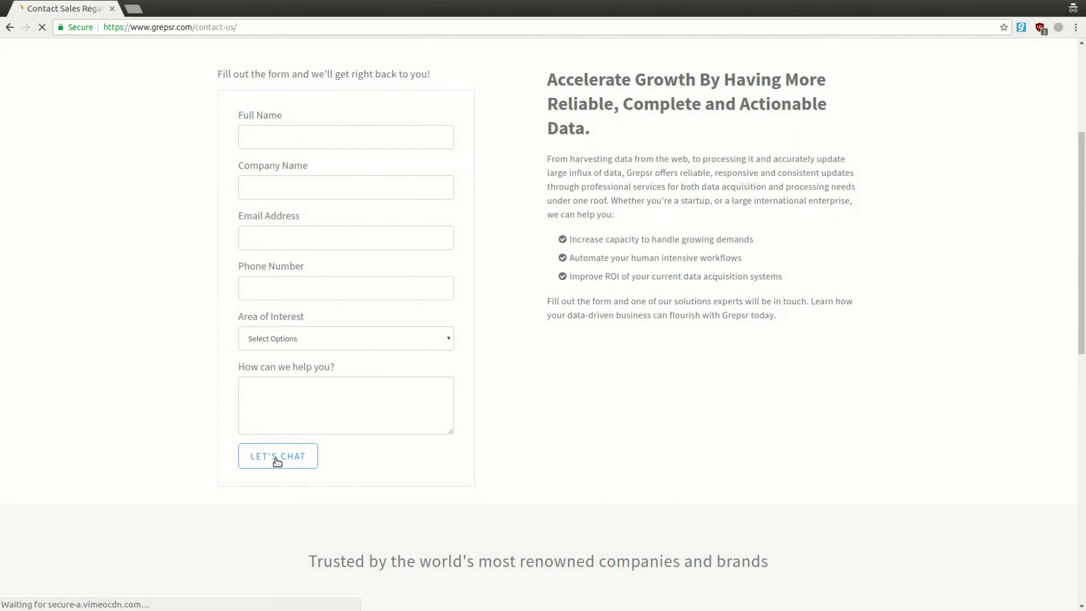